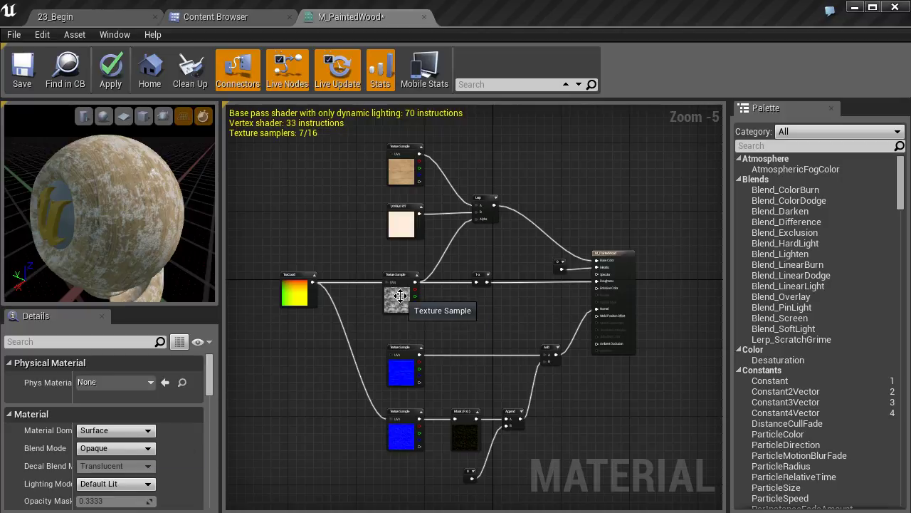
# Step: Examine the TexCoord node's UTiling and VTiling settings and its connections to the texture samples in the material graph
pyautogui.moveTo(368, 328); pyautogui.dragTo(385, 335, button='right')
pyautogui.scroll(1, 385, 335)
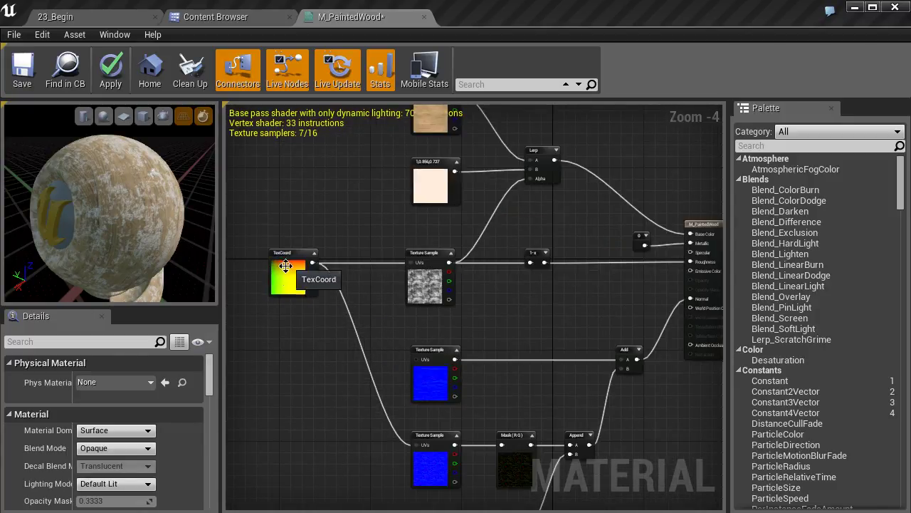
pyautogui.click(288, 265)
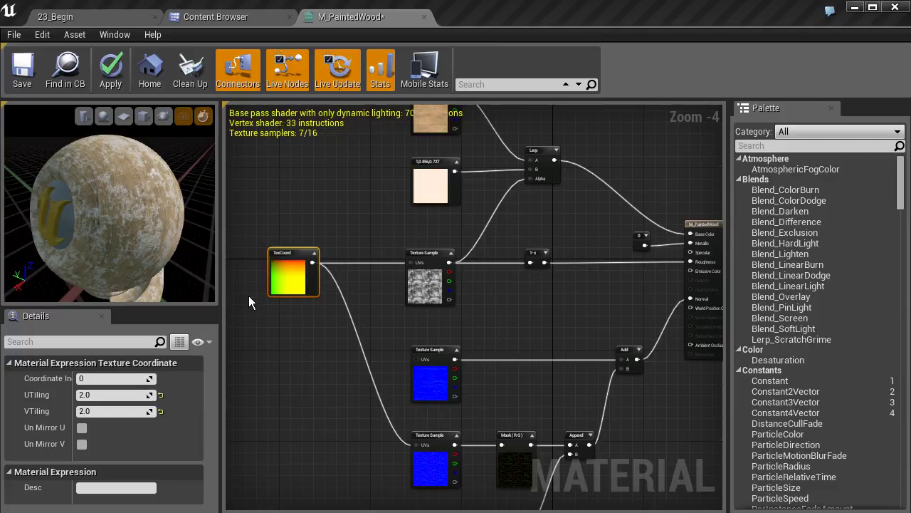
pyautogui.moveTo(369, 316)
pyautogui.mouseDown(button='right')
pyautogui.moveTo(379, 364)
pyautogui.moveTo(359, 317)
pyautogui.mouseUp(button='right')
pyautogui.scroll(-1, 368, 339)
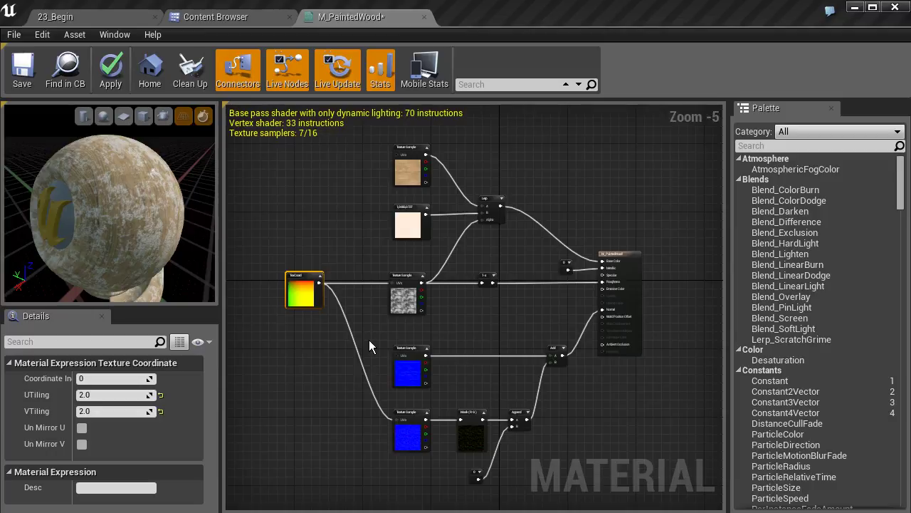
pyautogui.scroll(2, 369, 339)
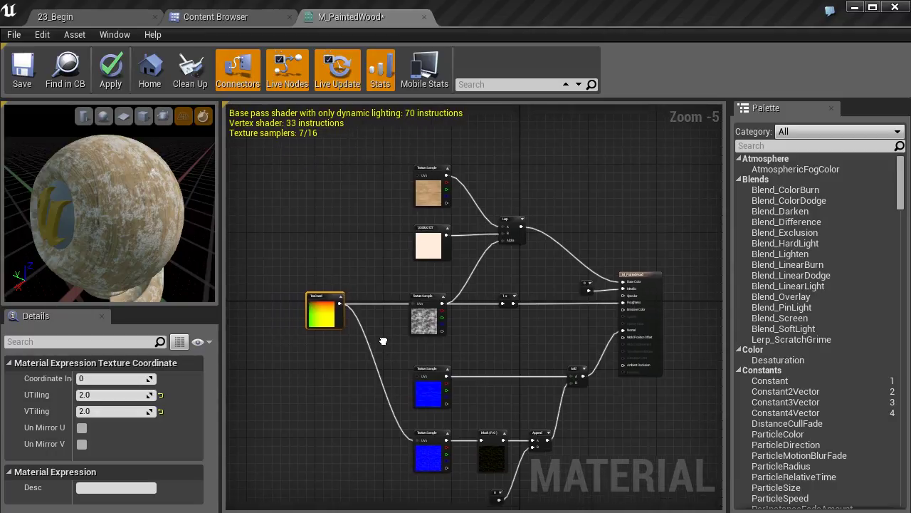
pyautogui.moveTo(387, 336); pyautogui.dragTo(400, 263, button='right')
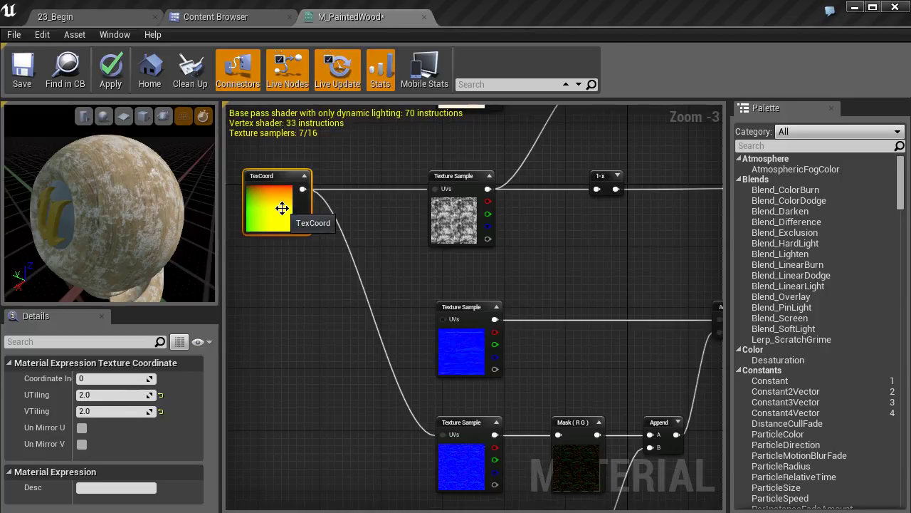
pyautogui.moveTo(282, 207); pyautogui.dragTo(344, 218, button='right')
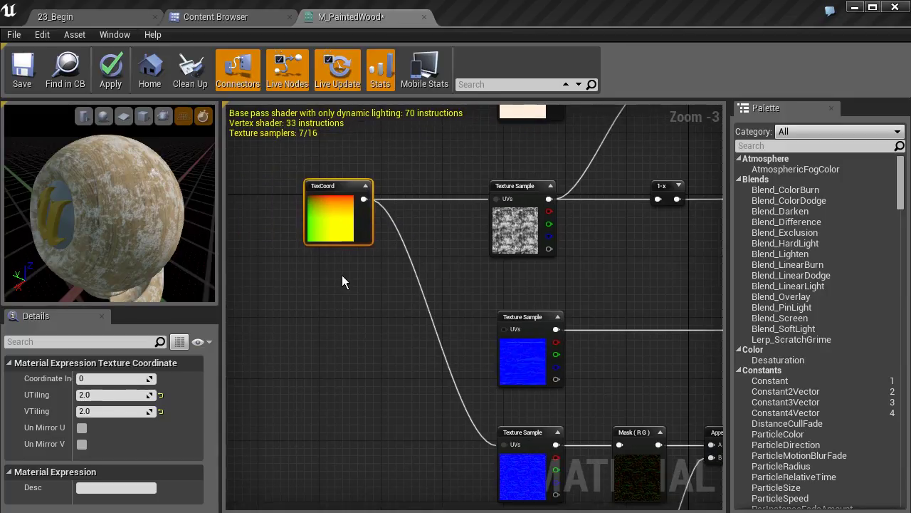
pyautogui.rightClick(381, 450)
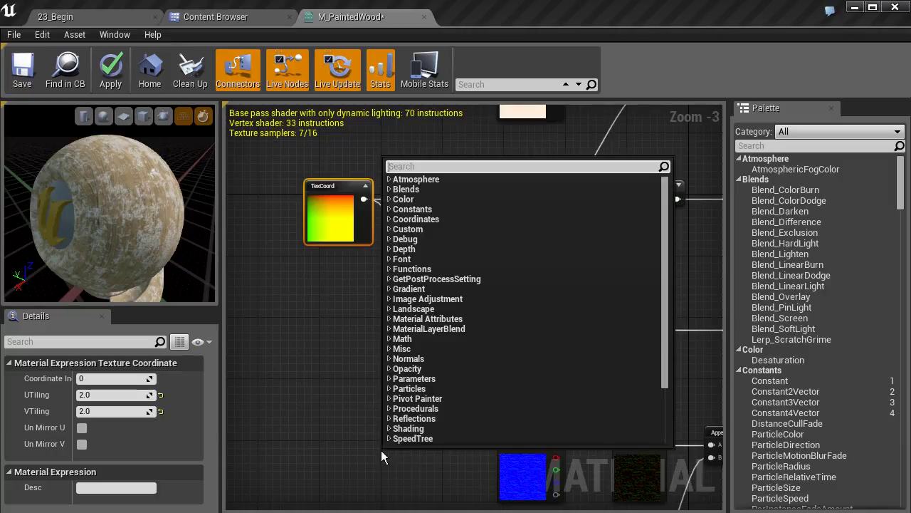
pyautogui.click(389, 378)
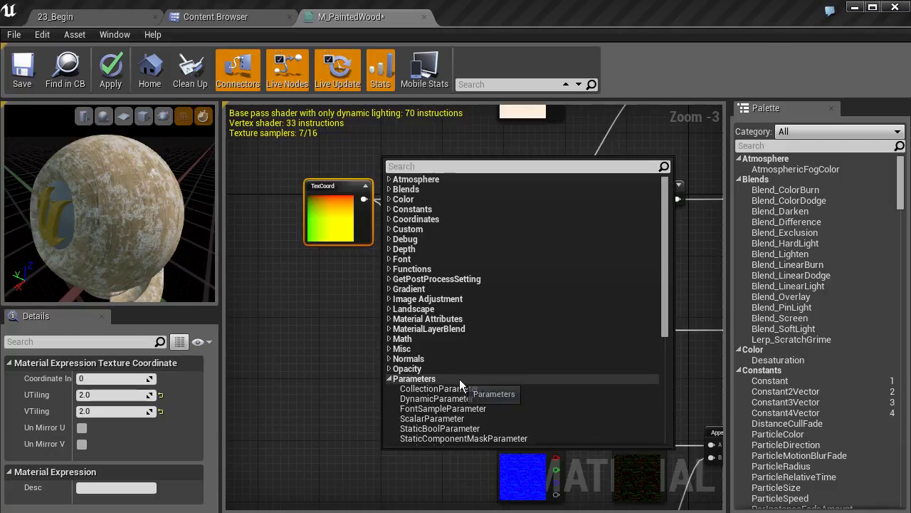
pyautogui.scroll(-5, 455, 381)
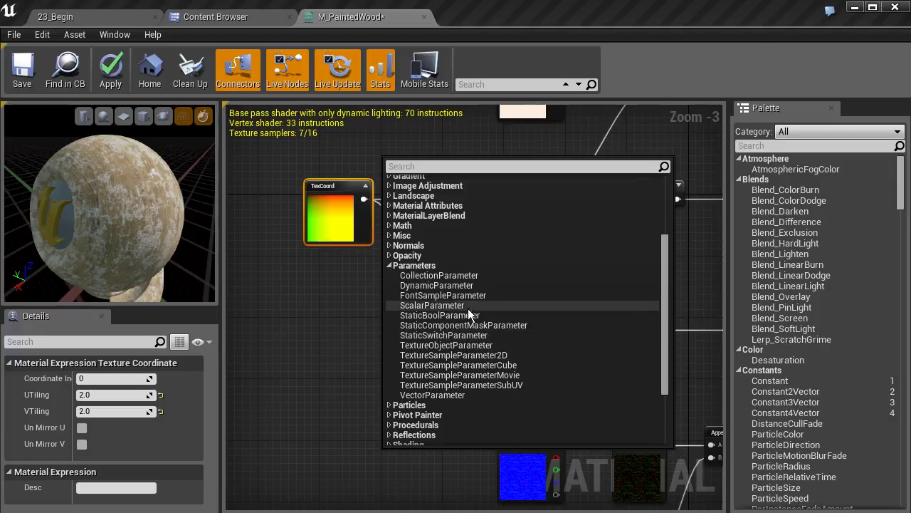
pyautogui.moveTo(350, 259); pyautogui.dragTo(309, 261, button='right')
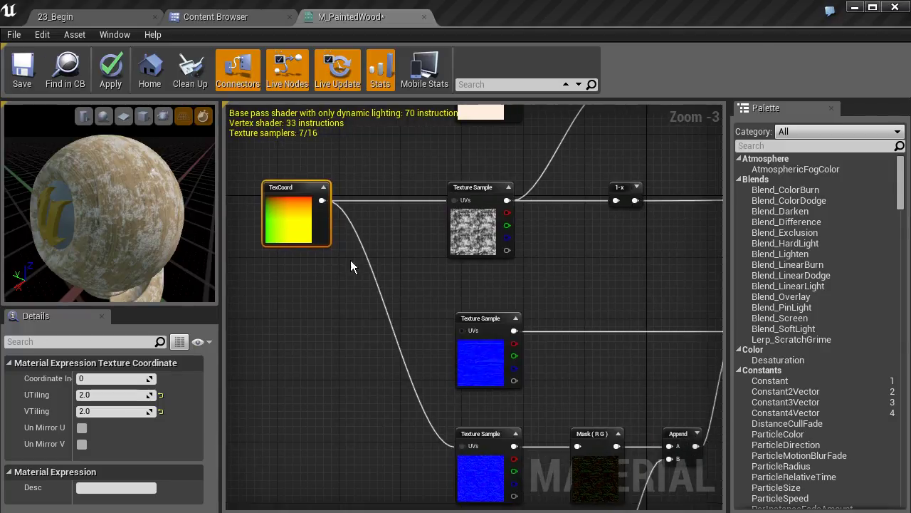
# Step: Add a ScalarParameter node to the material graph and place it just below the TexCoord node
pyautogui.rightClick(366, 463)
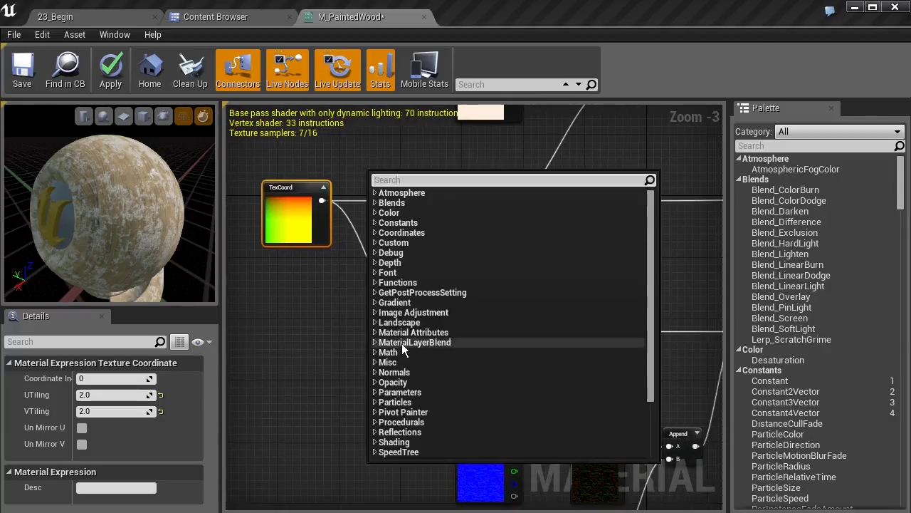
pyautogui.click(374, 392)
pyautogui.scroll(-4, 432, 321)
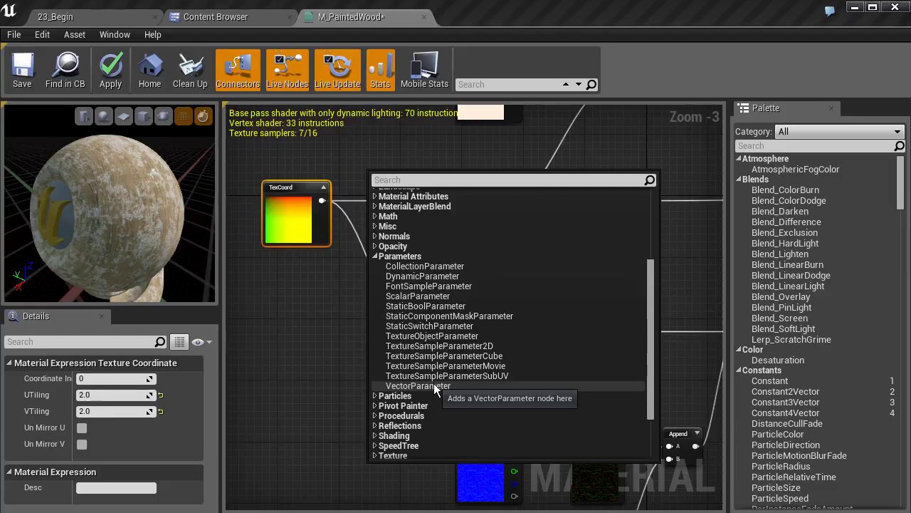
pyautogui.click(418, 296)
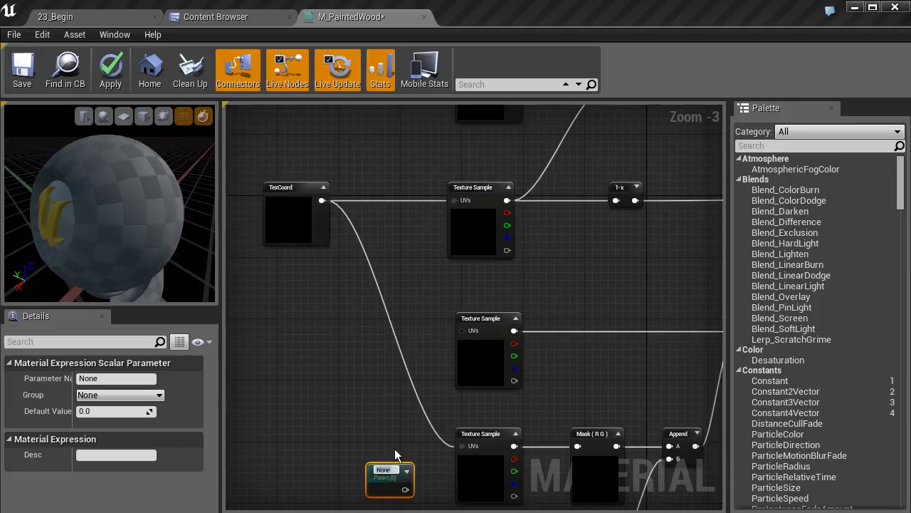
pyautogui.moveTo(387, 476); pyautogui.dragTo(326, 286)
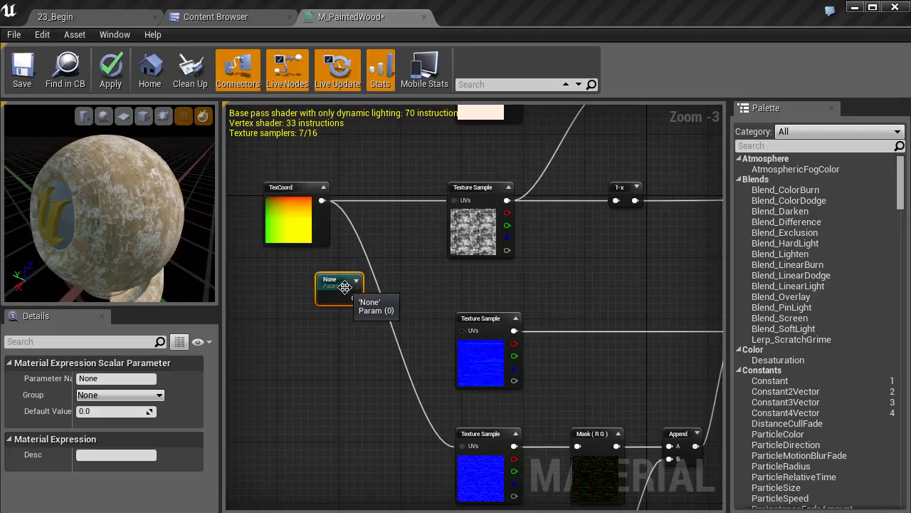
pyautogui.moveTo(420, 287); pyautogui.dragTo(381, 323, button='right')
pyautogui.scroll(-3, 382, 323)
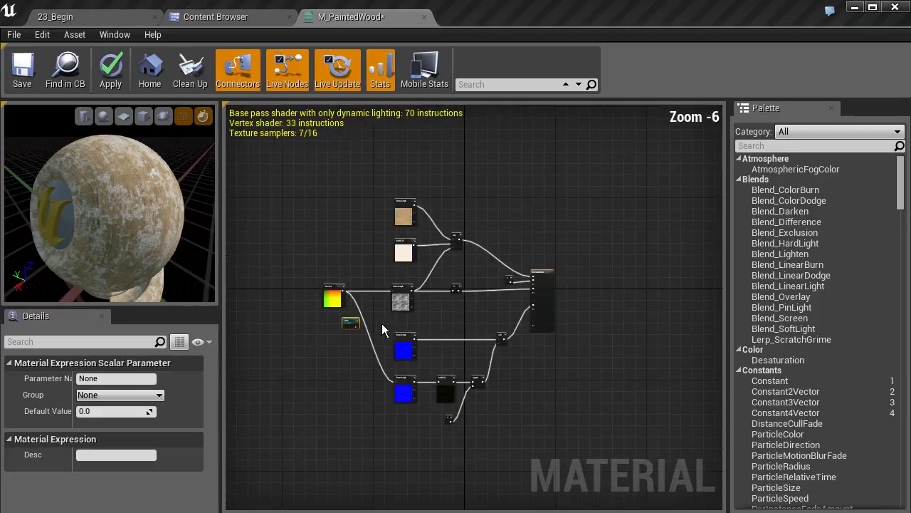
pyautogui.scroll(1, 389, 304)
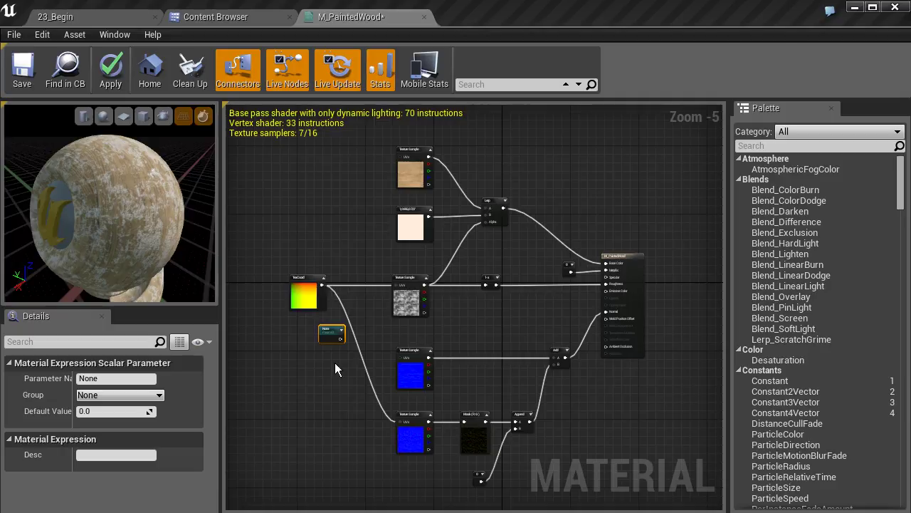
pyautogui.scroll(2, 352, 329)
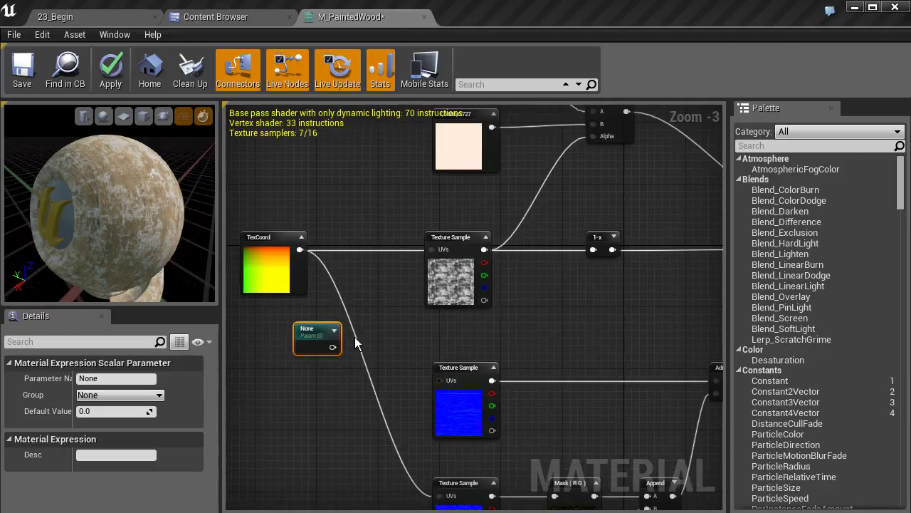
pyautogui.moveTo(349, 345); pyautogui.dragTo(406, 350, button='right')
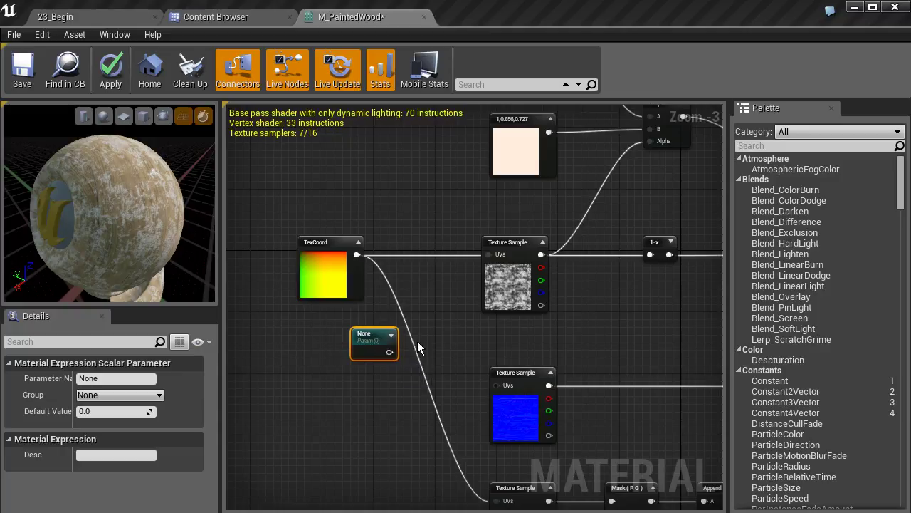
pyautogui.moveTo(418, 341); pyautogui.dragTo(396, 316, button='right')
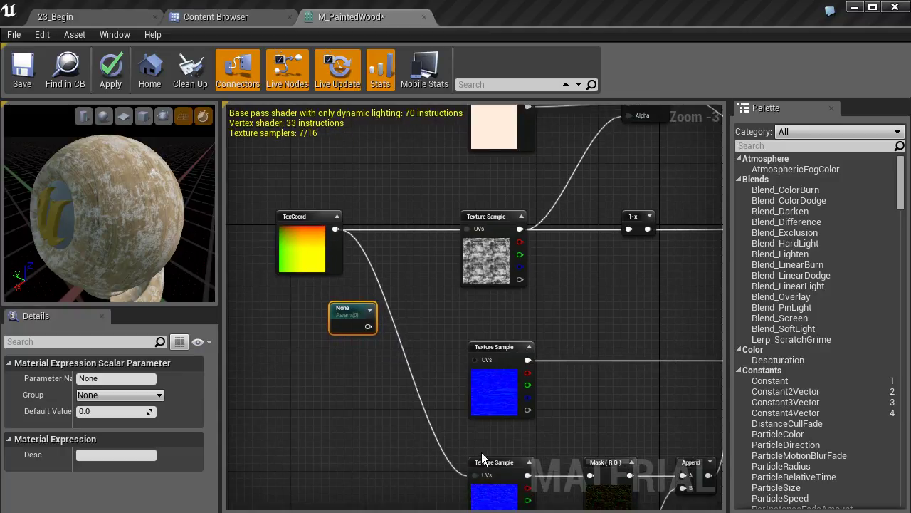
# Step: Move the scalar parameter and TexCoord nodes farther from the texture samples and add a Multiply node in the gap
pyautogui.moveTo(351, 311); pyautogui.dragTo(304, 328)
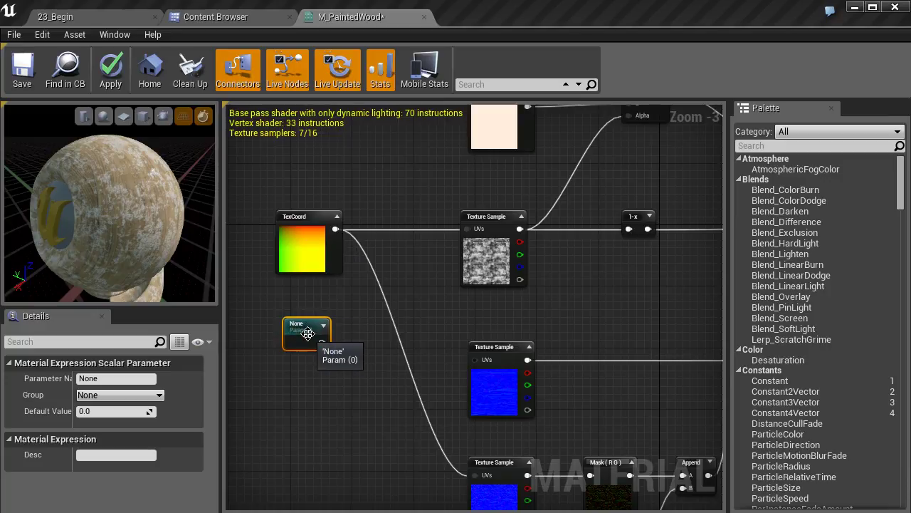
pyautogui.moveTo(310, 257); pyautogui.dragTo(394, 259, button='right')
pyautogui.moveTo(394, 258); pyautogui.dragTo(293, 261)
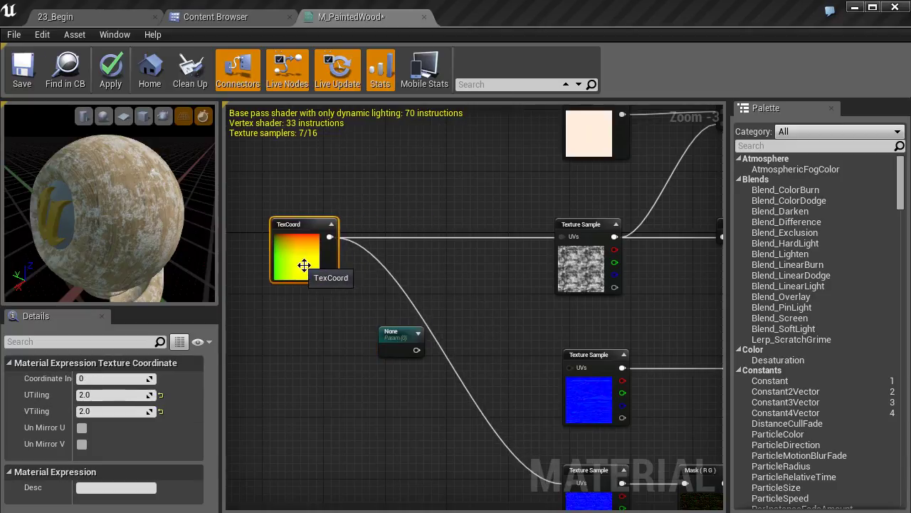
pyautogui.click(447, 270)
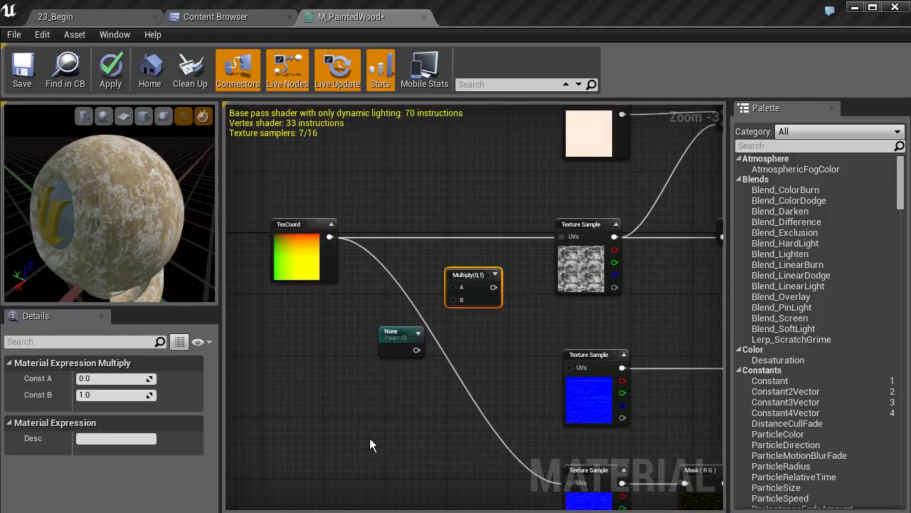
pyautogui.rightClick(350, 439)
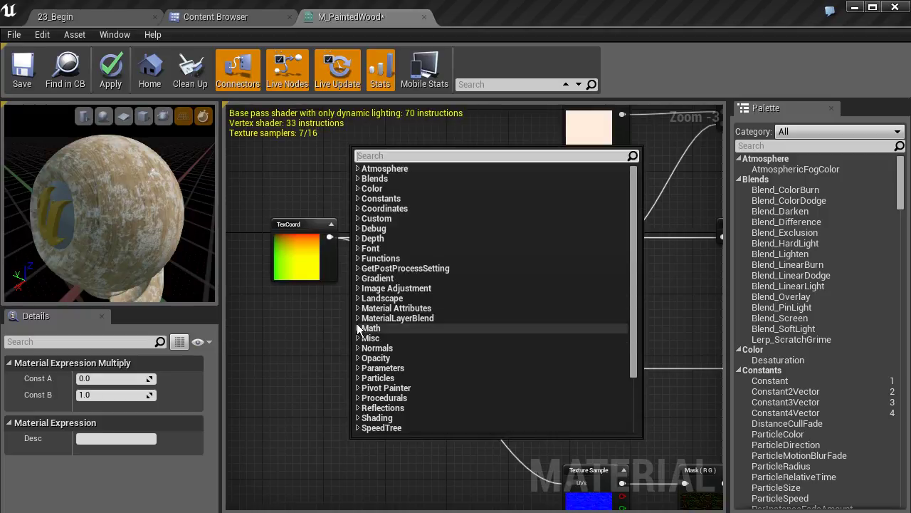
pyautogui.click(358, 329)
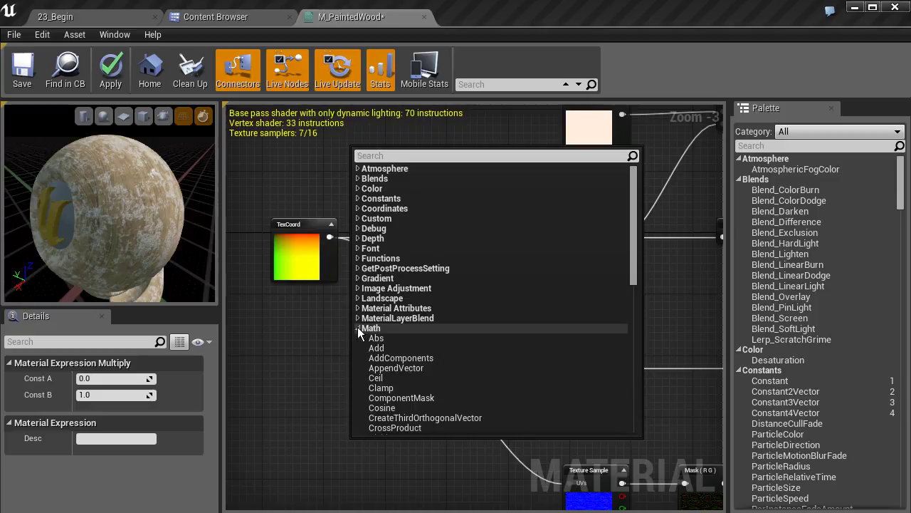
pyautogui.scroll(-2, 390, 381)
pyautogui.scroll(-3, 390, 388)
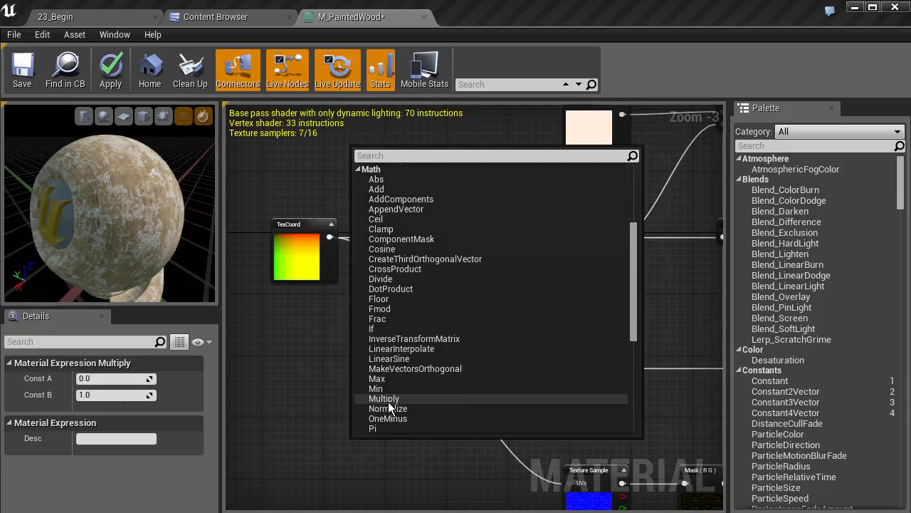
pyautogui.click(388, 135)
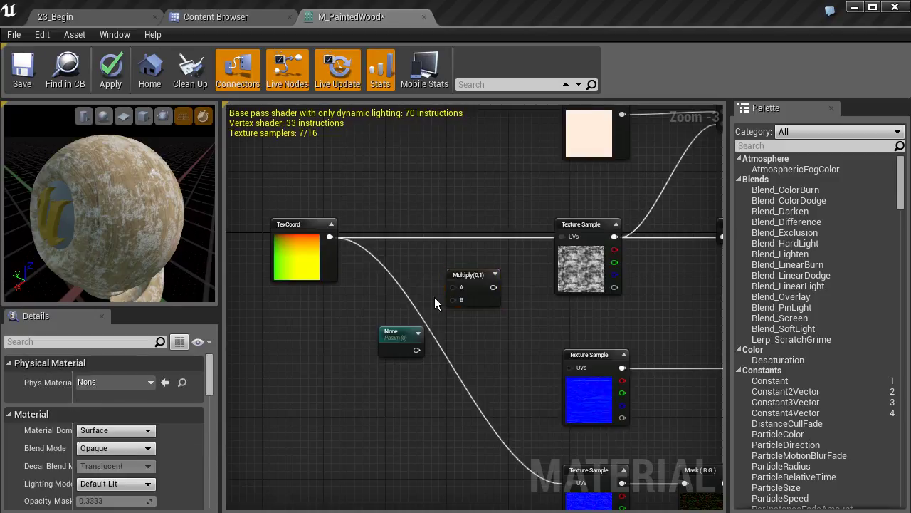
# Step: Connect the TexCoord output to input A of the Multiply node and the scalar parameter to input B
pyautogui.click(470, 280)
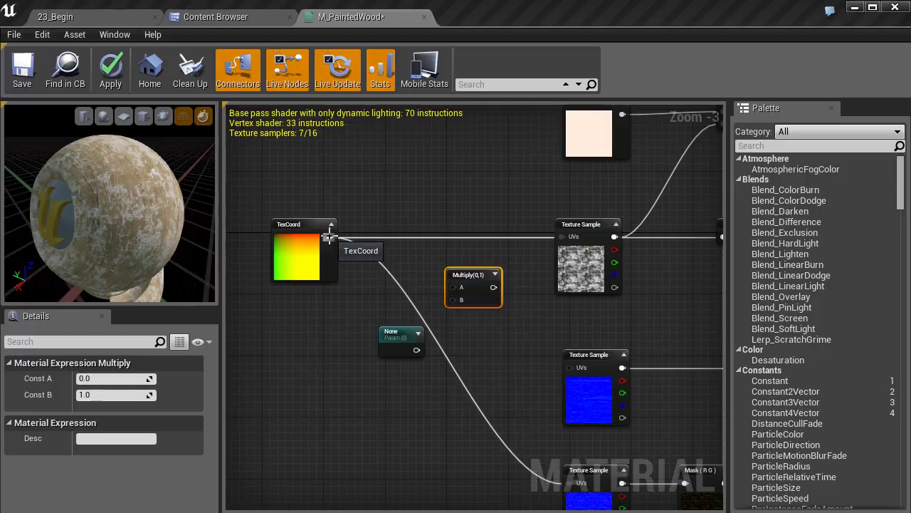
pyautogui.moveTo(329, 237); pyautogui.dragTo(454, 287)
pyautogui.moveTo(409, 349); pyautogui.dragTo(451, 299)
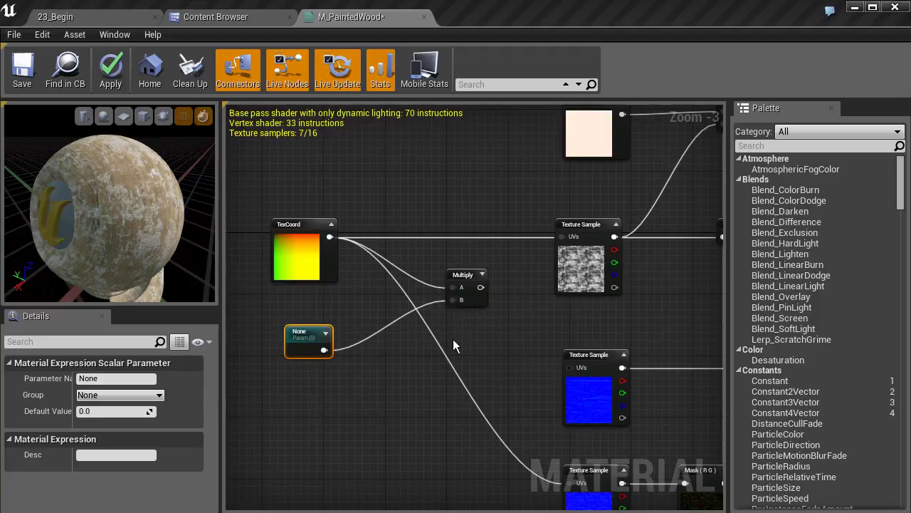
# Step: Name the scalar parameter Tiling and set its default value to 1
pyautogui.click(89, 378)
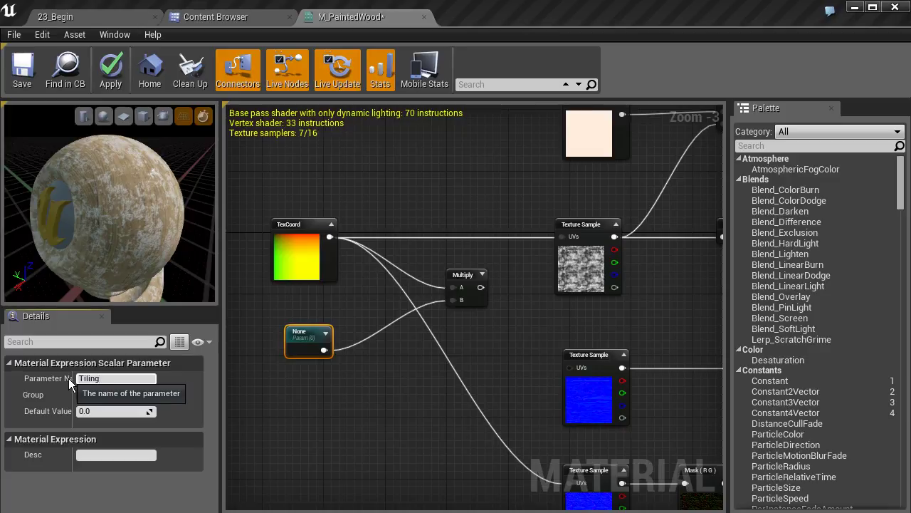
pyautogui.write('Tiling')
pyautogui.press('Return')
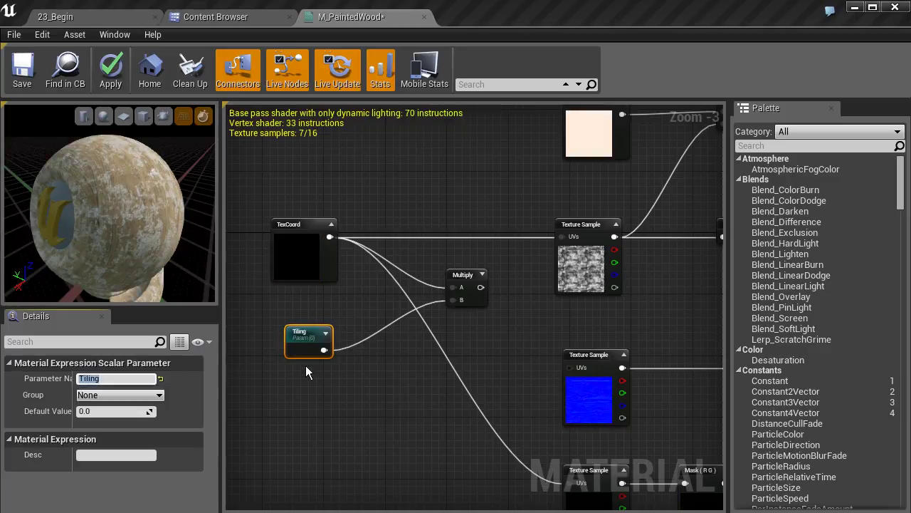
pyautogui.click(86, 412)
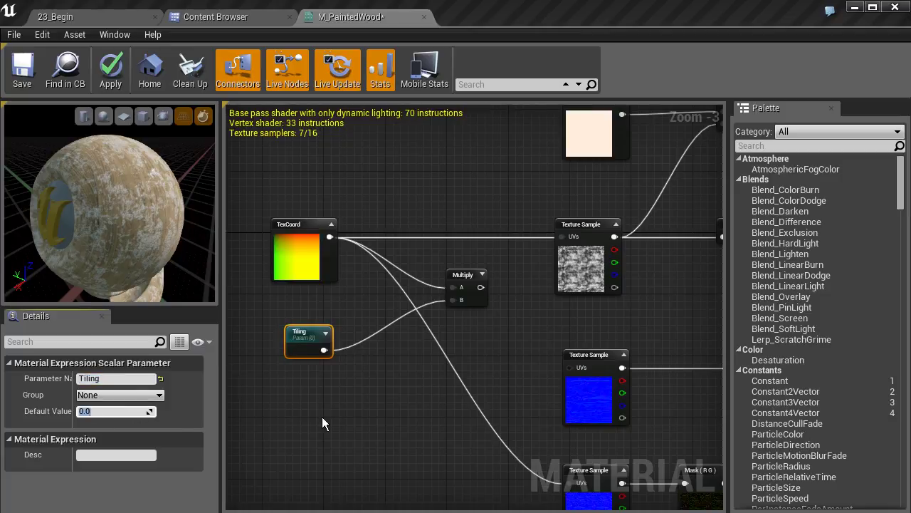
pyautogui.write('1')
pyautogui.press('Return')
# Step: Set the TexCoord node's UTiling and VTiling to 1, and select the Tiling parameter node
pyautogui.click(302, 249)
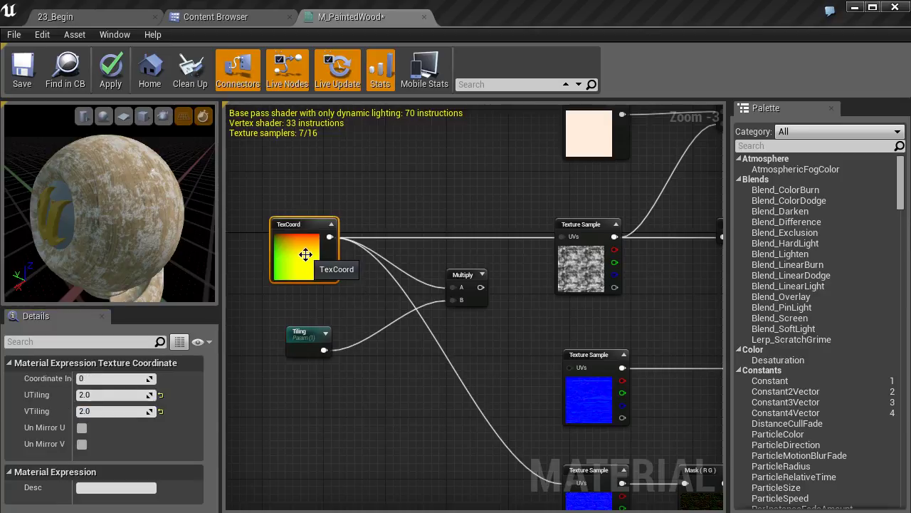
pyautogui.click(85, 395)
pyautogui.write('1')
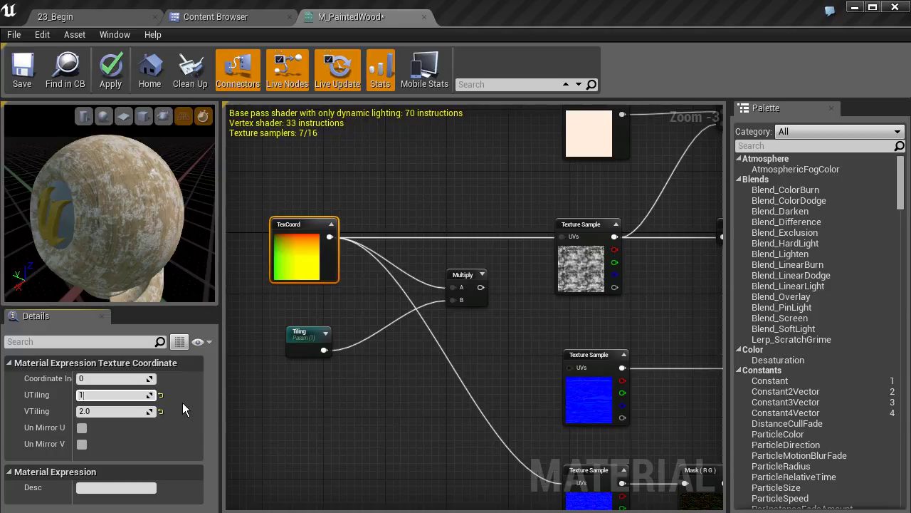
pyautogui.press('Tab')
pyautogui.write('1')
pyautogui.press('Return')
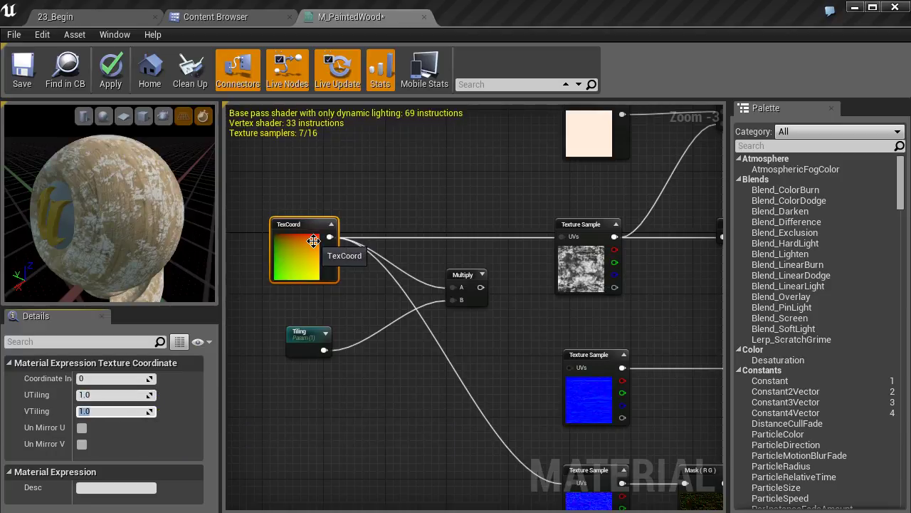
pyautogui.click(305, 338)
pyautogui.moveTo(437, 289); pyautogui.dragTo(378, 296, button='right')
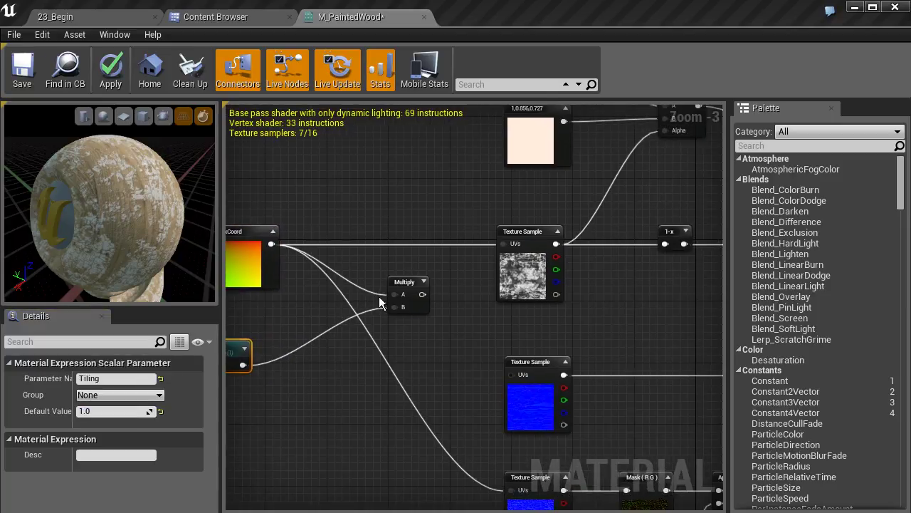
# Step: Set the Multiply node's Const A to 1
pyautogui.click(404, 300)
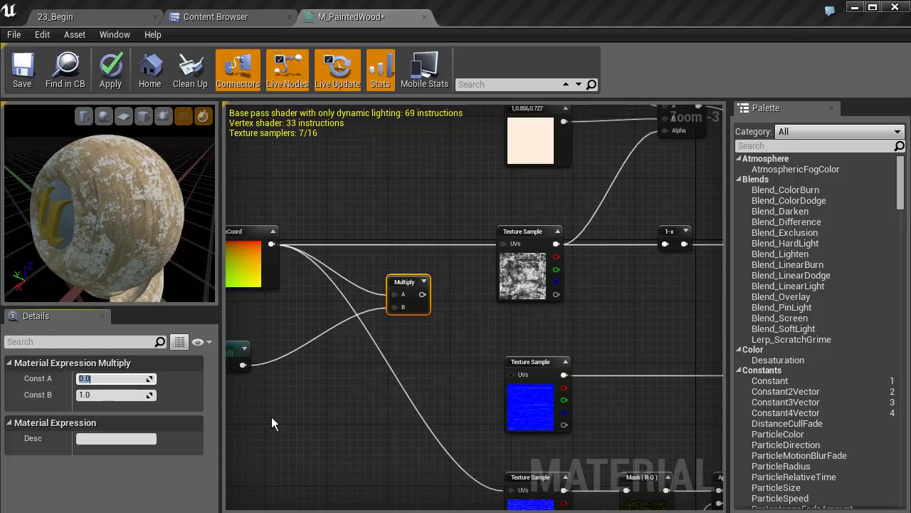
pyautogui.write('1')
pyautogui.press('Return')
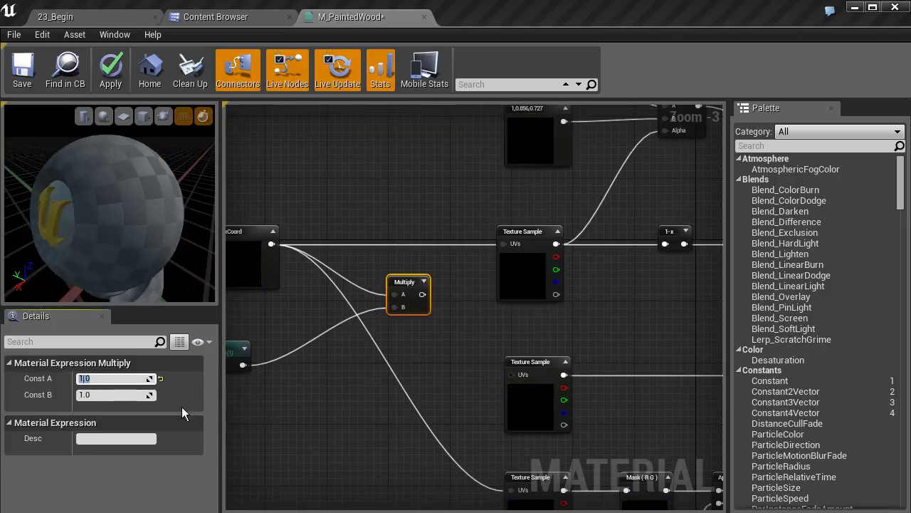
# Step: Connect the Multiply output to the UVs of the grayscale paint mask and of the normal-map Texture Sample feeding Mask (R G), and inspect the preview
pyautogui.moveTo(294, 363); pyautogui.dragTo(346, 344, button='right')
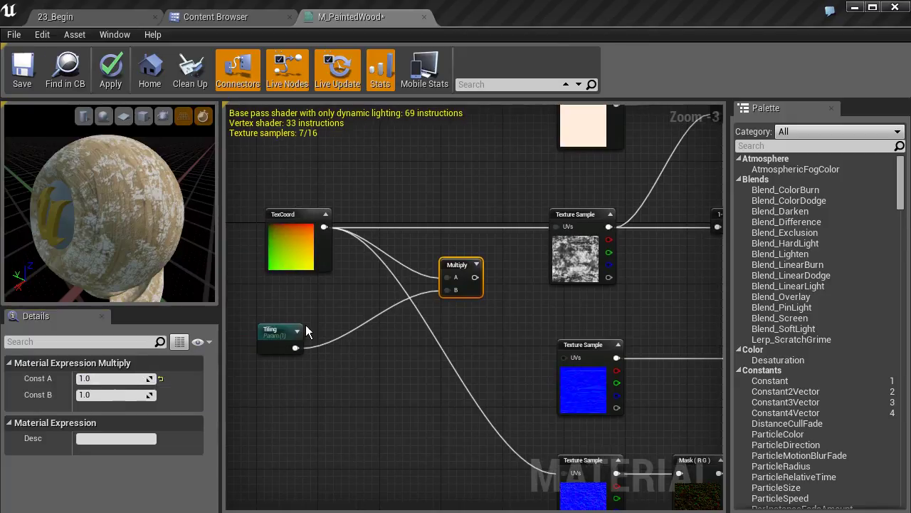
pyautogui.moveTo(379, 350); pyautogui.dragTo(312, 352, button='right')
pyautogui.moveTo(406, 278); pyautogui.dragTo(488, 226)
pyautogui.moveTo(436, 324); pyautogui.dragTo(432, 243, button='right')
pyautogui.moveTo(403, 198); pyautogui.dragTo(493, 393)
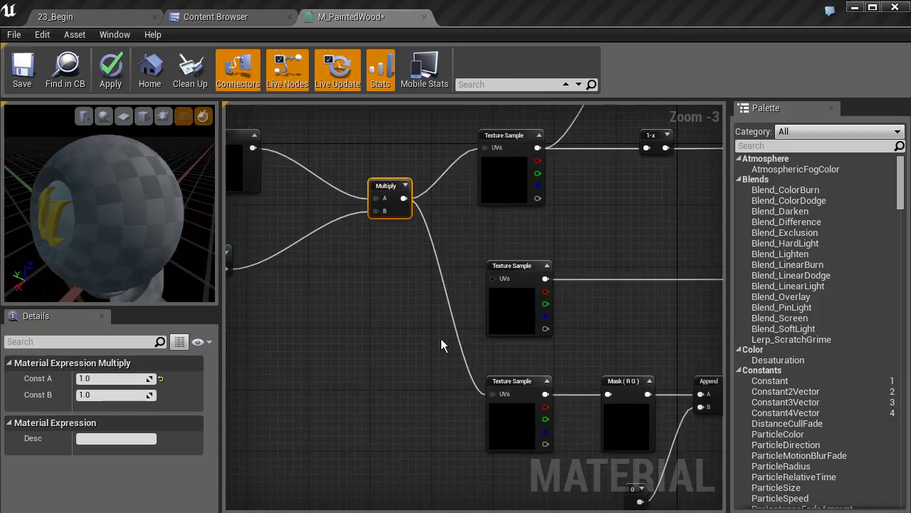
pyautogui.moveTo(366, 244); pyautogui.dragTo(412, 318, button='right')
pyautogui.moveTo(140, 196)
pyautogui.mouseDown()
pyautogui.moveTo(99, 196)
pyautogui.moveTo(139, 195)
pyautogui.mouseUp()
pyautogui.moveTo(138, 195); pyautogui.dragTo(139, 160, button='right')
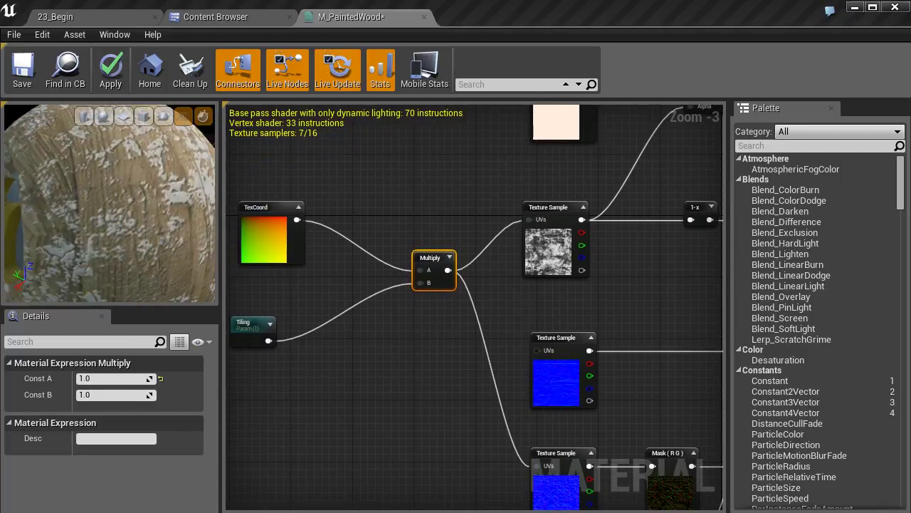
pyautogui.moveTo(135, 195); pyautogui.dragTo(133, 226, button='right')
pyautogui.moveTo(133, 226); pyautogui.dragTo(164, 215)
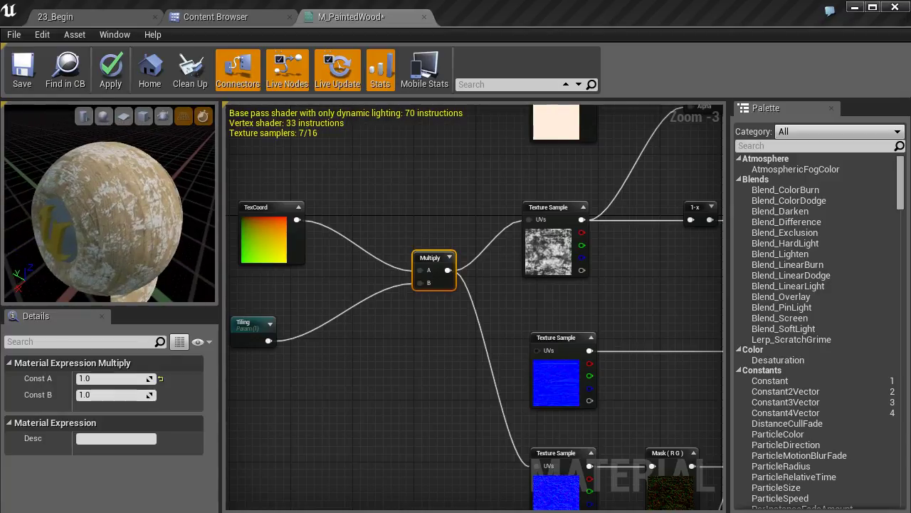
# Step: Try a default value of 2 on the Tiling parameter, inspect the preview sphere, and set the value back to 1
pyautogui.moveTo(294, 334); pyautogui.dragTo(313, 331, button='right')
pyautogui.click(264, 325)
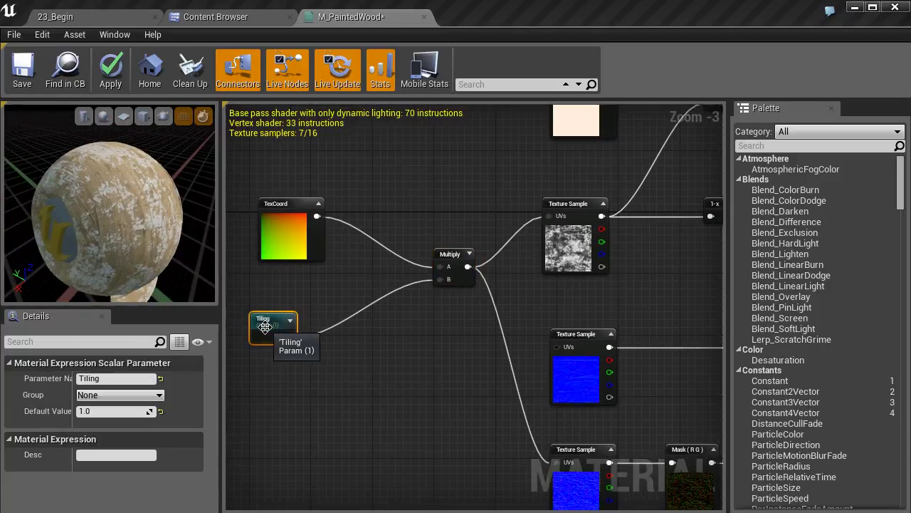
pyautogui.moveTo(261, 325); pyautogui.dragTo(274, 324)
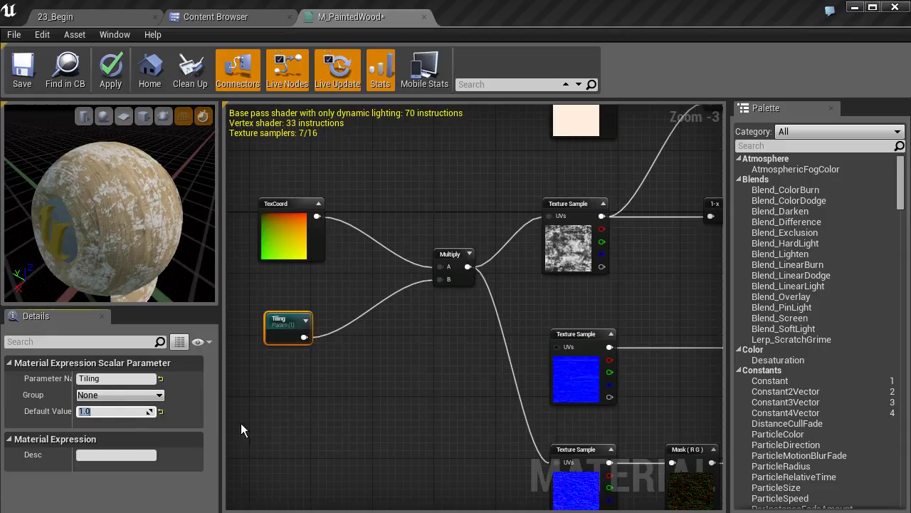
pyautogui.press('Return')
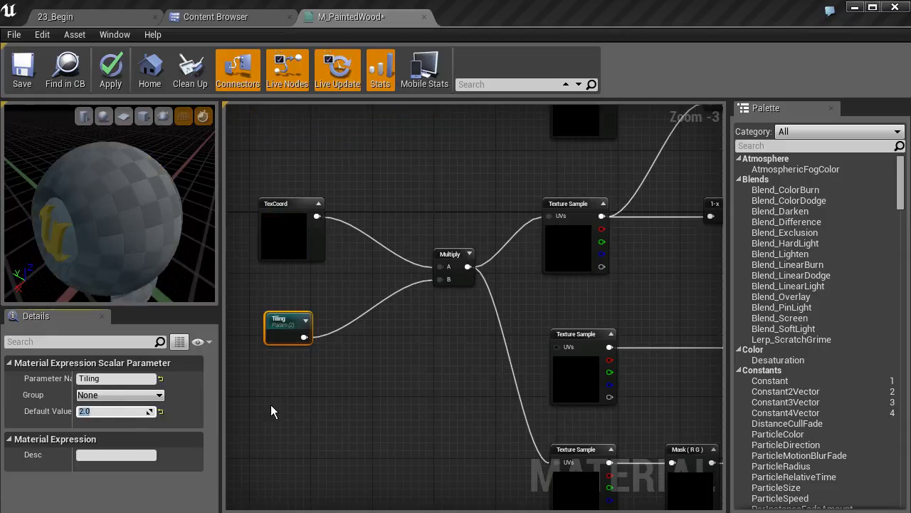
pyautogui.moveTo(173, 215); pyautogui.dragTo(85, 215)
pyautogui.scroll(6, 173, 216)
pyautogui.scroll(-6, 155, 214)
pyautogui.moveTo(155, 214); pyautogui.dragTo(154, 242)
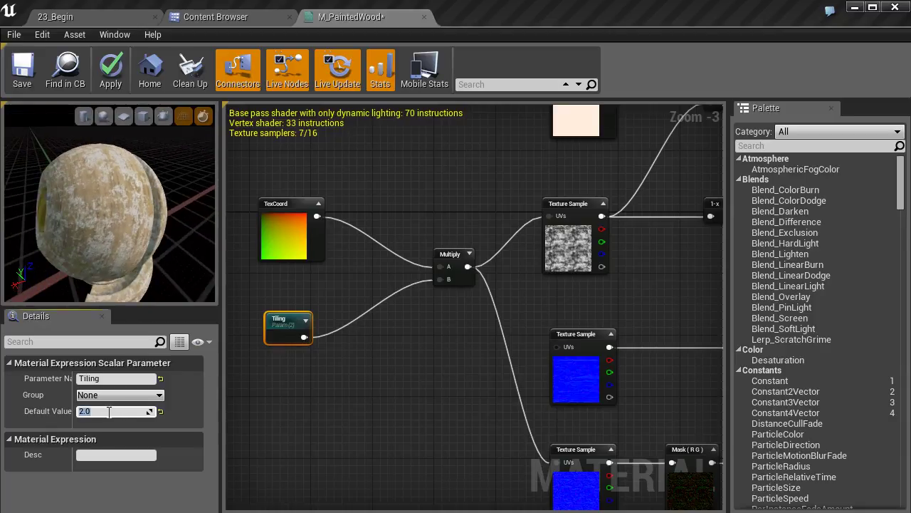
pyautogui.write('1')
pyautogui.press('Return')
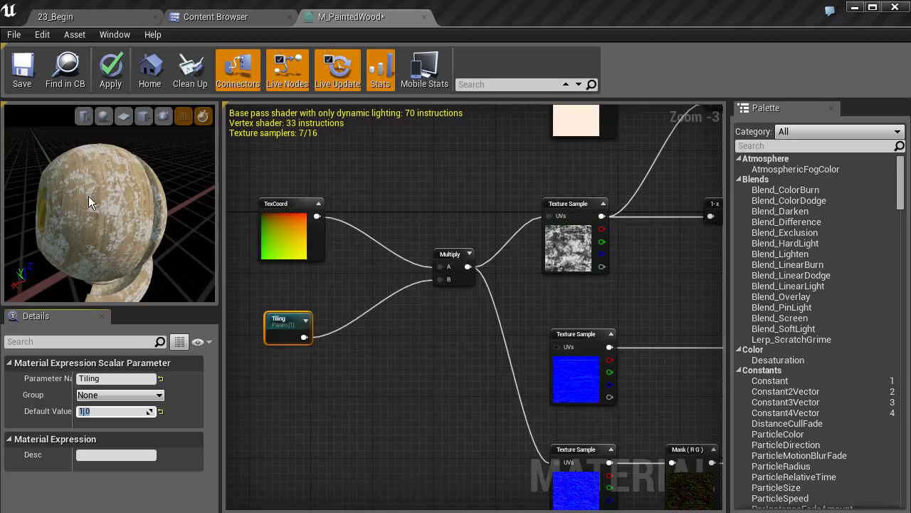
# Step: Add a VectorParameter node and place it beside the constant color node that feeds the Lerp
pyautogui.moveTo(468, 181); pyautogui.dragTo(363, 253, button='right')
pyautogui.scroll(-3, 365, 218)
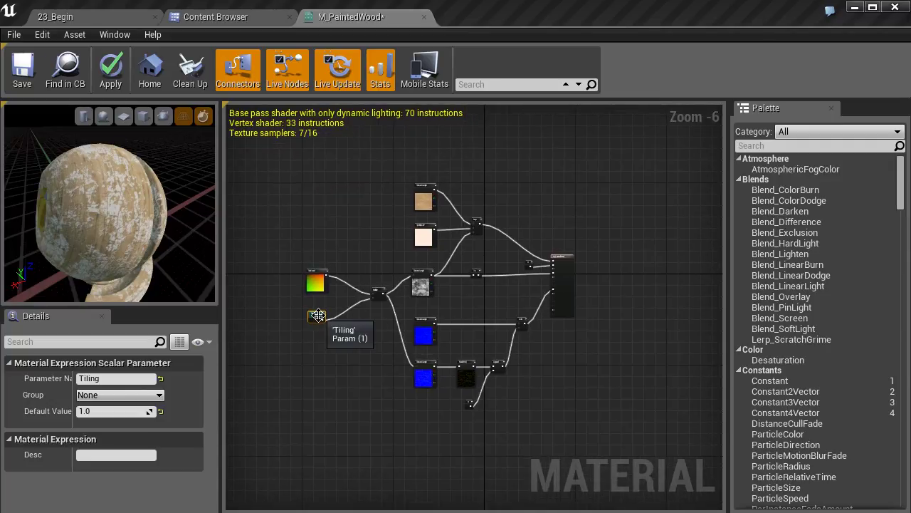
pyautogui.moveTo(405, 232); pyautogui.dragTo(341, 266, button='right')
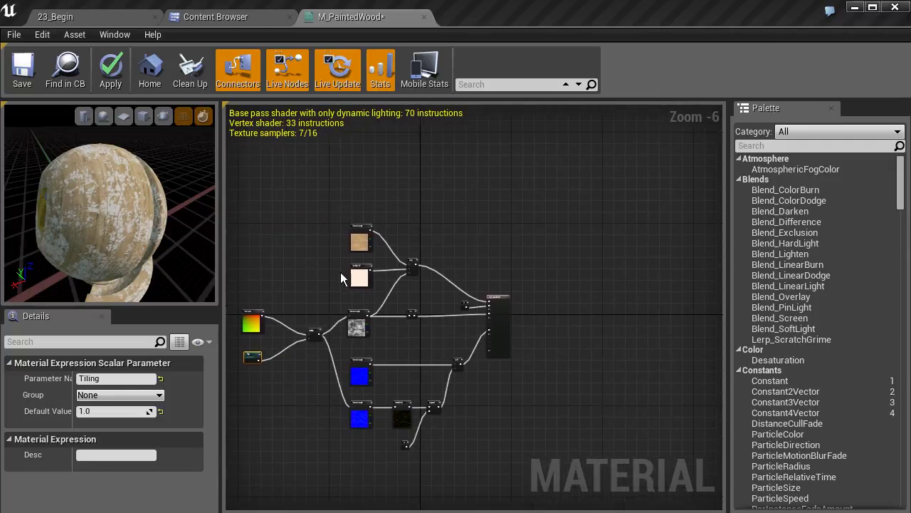
pyautogui.scroll(3, 343, 270)
pyautogui.moveTo(405, 246); pyautogui.dragTo(399, 287, button='right')
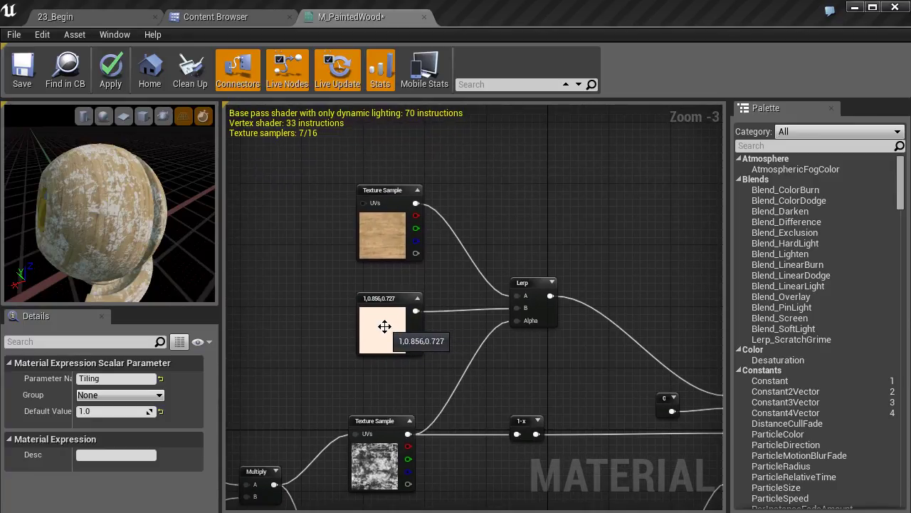
pyautogui.moveTo(385, 326); pyautogui.dragTo(403, 289, button='right')
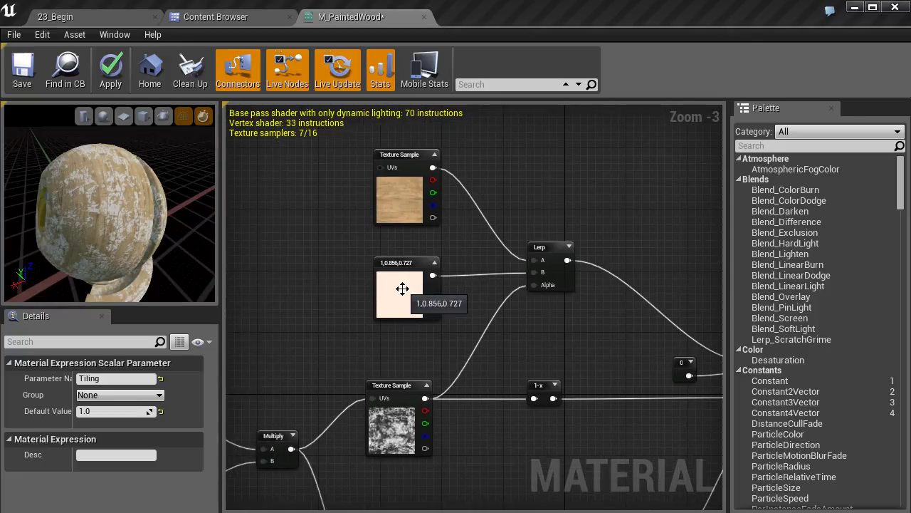
pyautogui.rightClick(310, 412)
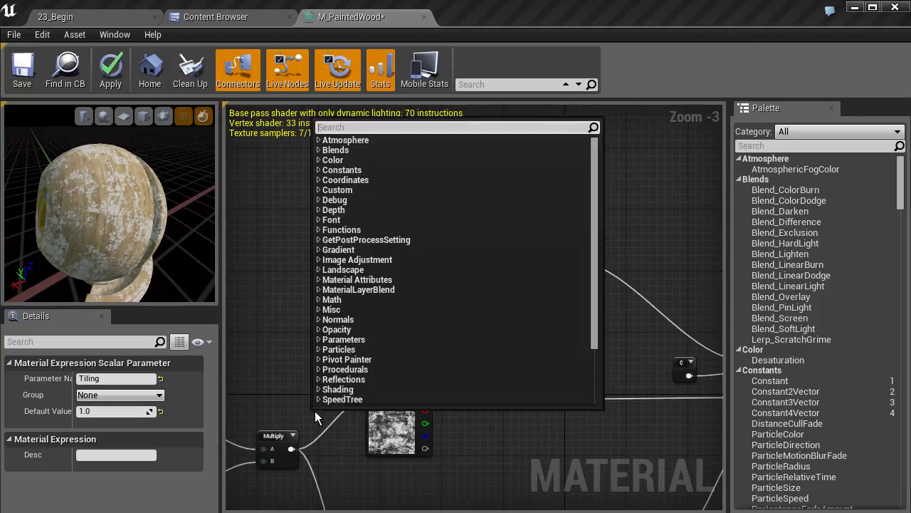
pyautogui.click(323, 342)
pyautogui.scroll(-4, 374, 342)
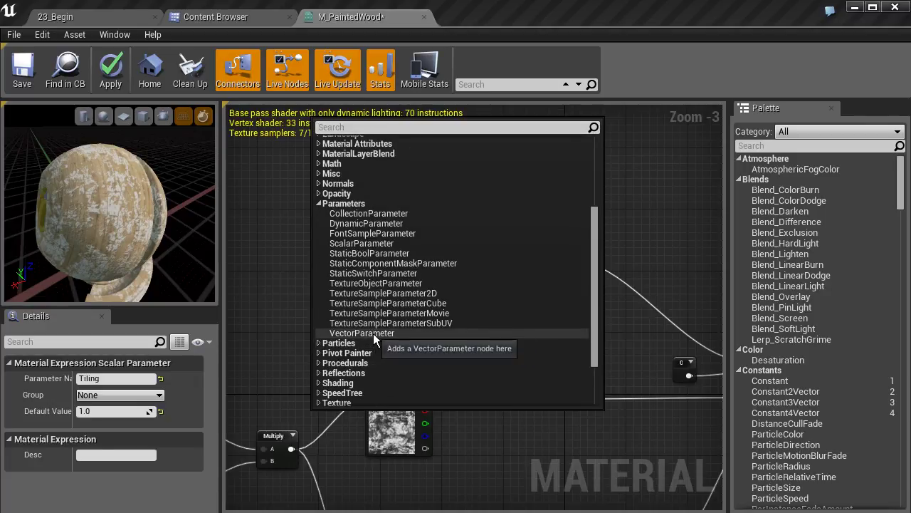
pyautogui.click(373, 333)
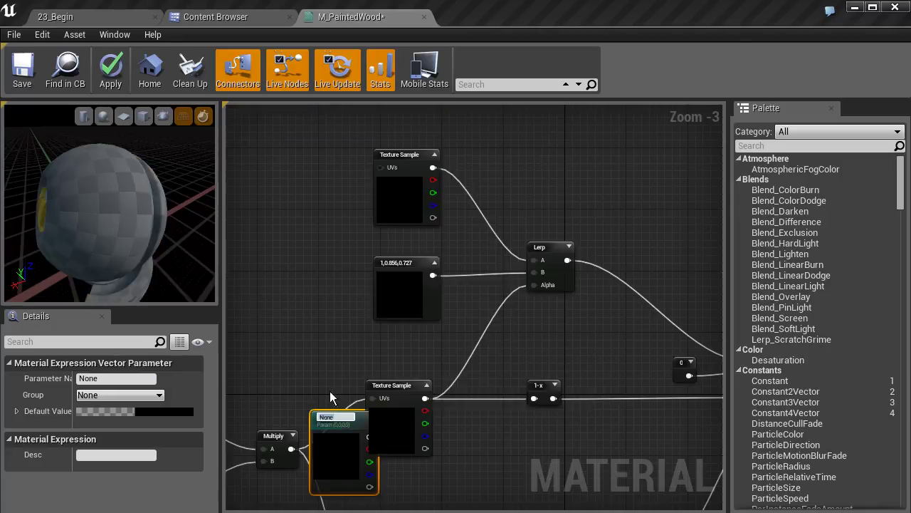
pyautogui.moveTo(354, 425); pyautogui.dragTo(333, 275)
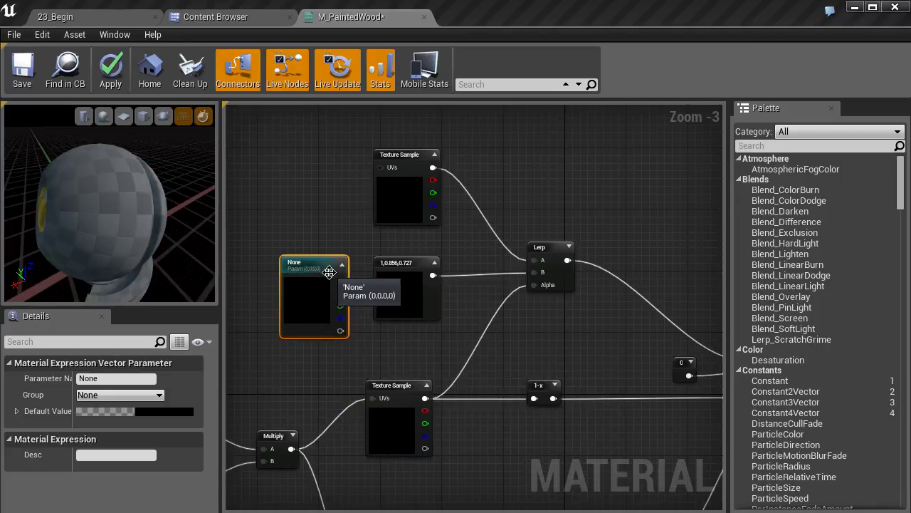
pyautogui.scroll(3, 346, 285)
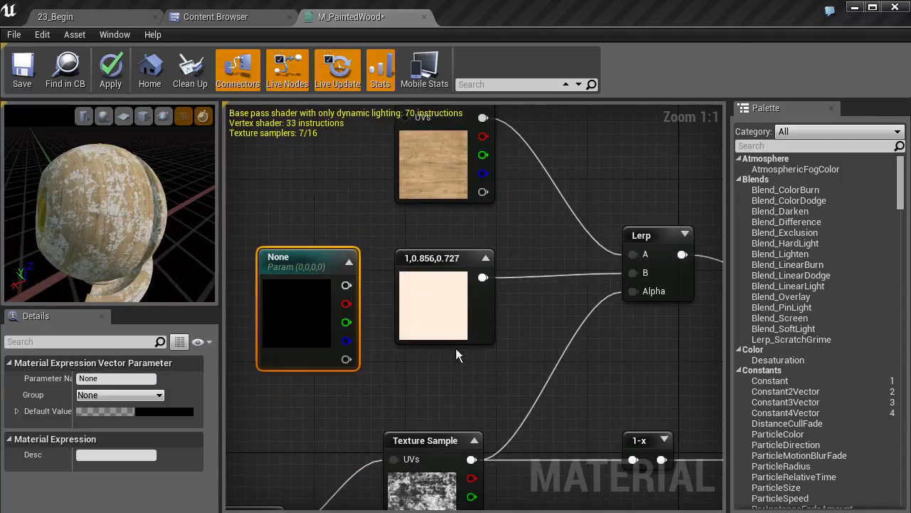
pyautogui.doubleClick(295, 308)
pyautogui.moveTo(416, 312); pyautogui.dragTo(622, 154)
pyautogui.click(773, 285)
pyautogui.click(435, 300)
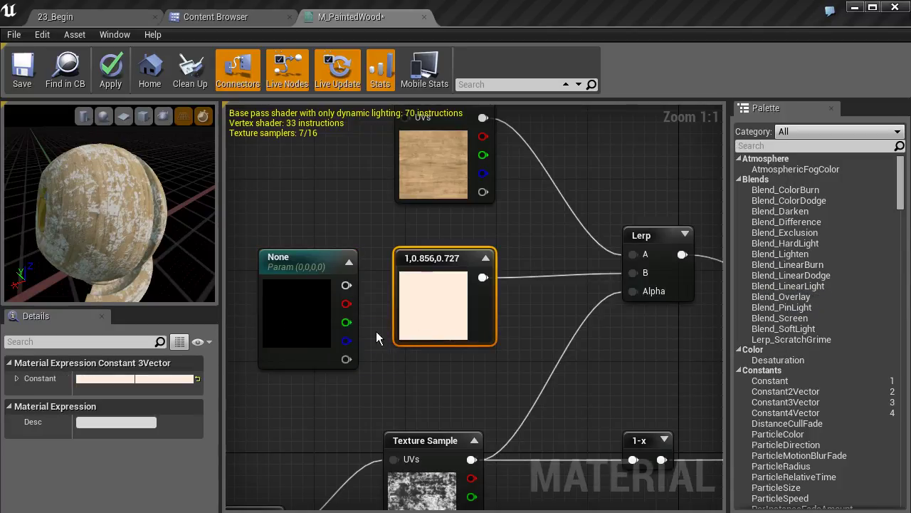
# Step: Set the vector parameter's default color to a pale cream with R 1.0, G 0.909 and B 0.798
pyautogui.doubleClick(295, 313)
pyautogui.moveTo(464, 319); pyautogui.dragTo(588, 152)
pyautogui.moveTo(519, 261); pyautogui.dragTo(523, 270)
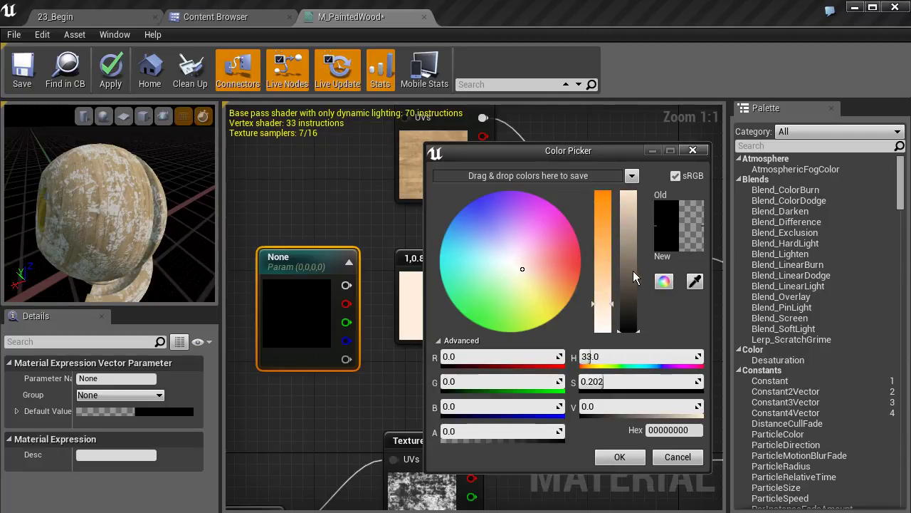
pyautogui.moveTo(640, 280); pyautogui.dragTo(634, 178)
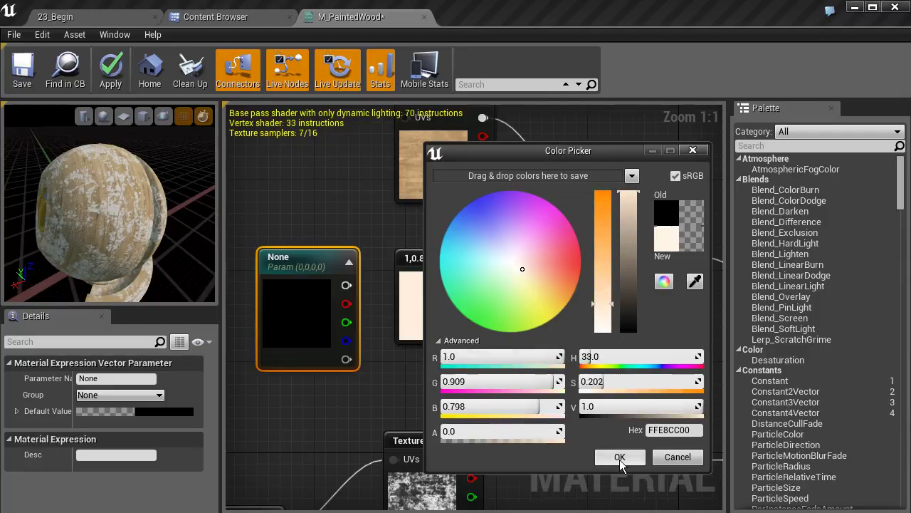
pyautogui.click(618, 458)
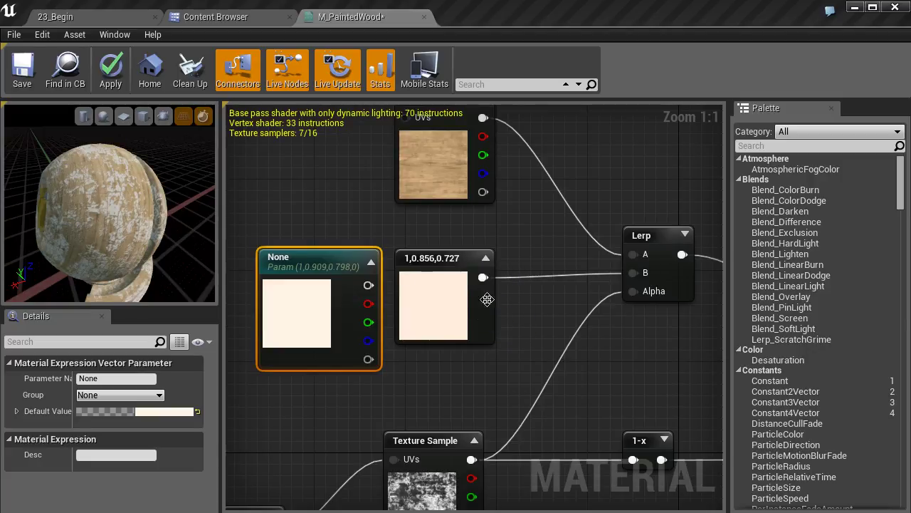
# Step: Replace the constant color node with the vector parameter, connecting its color output to input B of the Lerp
pyautogui.click(438, 305)
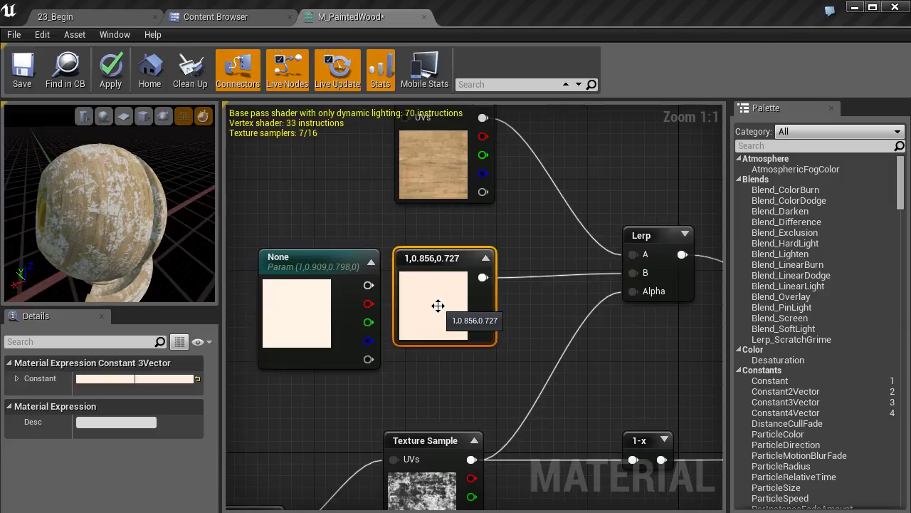
pyautogui.press('Delete')
pyautogui.moveTo(370, 286); pyautogui.dragTo(633, 273)
pyautogui.moveTo(324, 269); pyautogui.dragTo(444, 269)
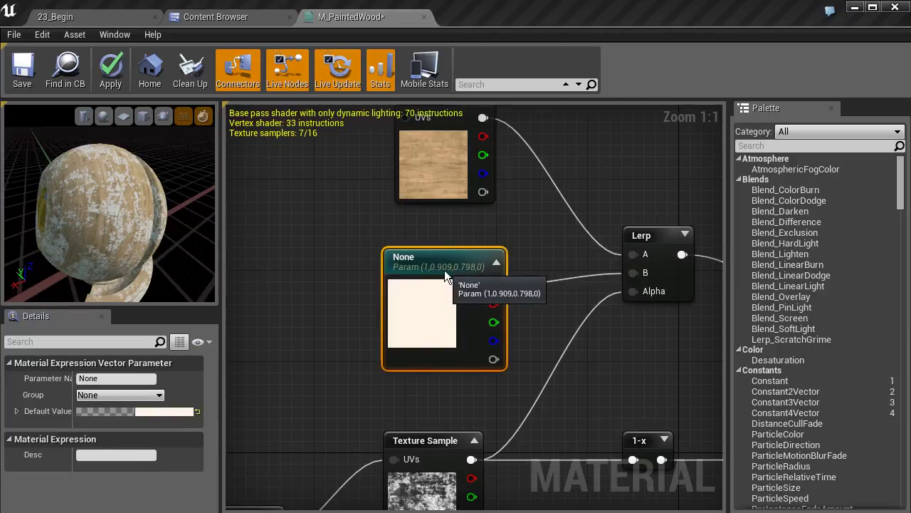
# Step: Name the vector parameter Paint_Color
pyautogui.click(111, 378)
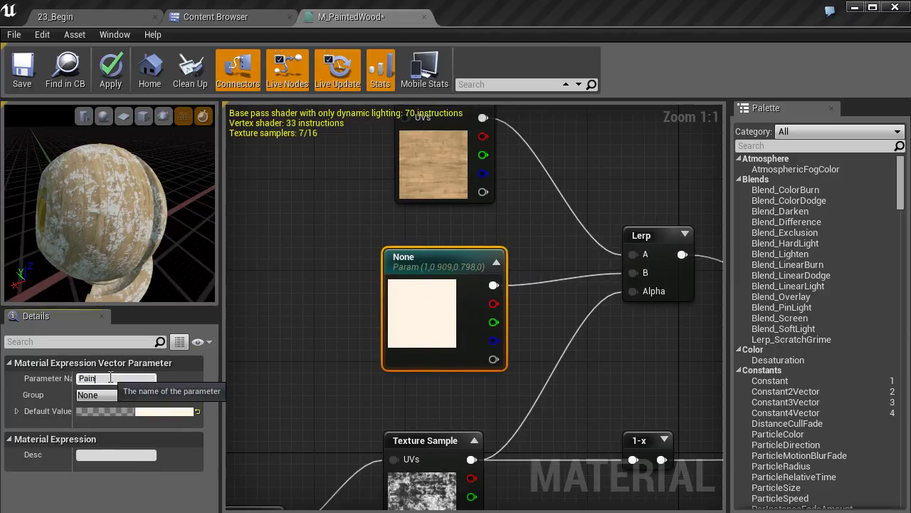
pyautogui.write('Paint_Color')
pyautogui.press('Return')
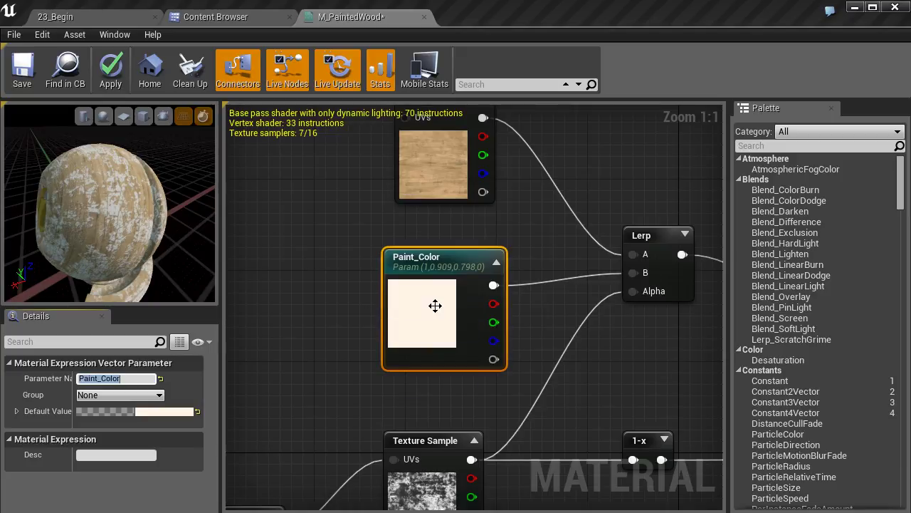
# Step: Review the complete node network and apply the changes to the M_PaintedWood material
pyautogui.moveTo(355, 319); pyautogui.dragTo(320, 282, button='right')
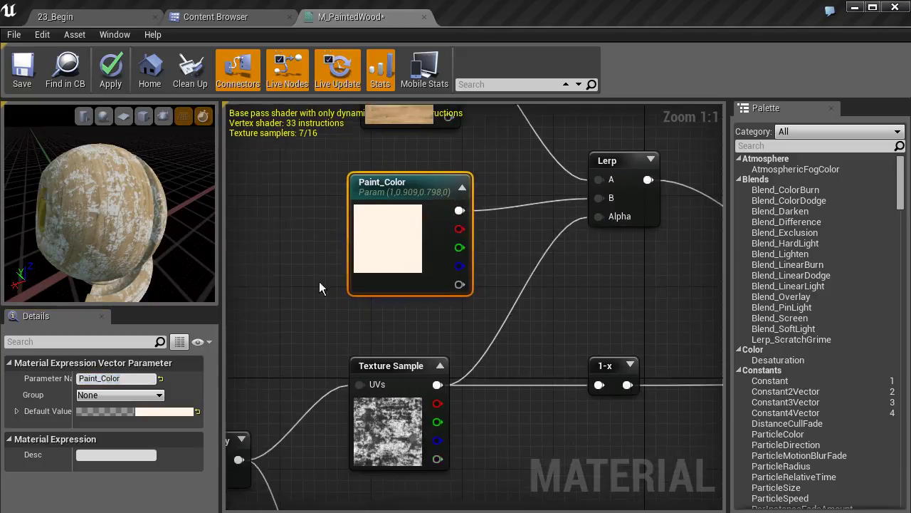
pyautogui.scroll(-5, 373, 325)
pyautogui.moveTo(373, 325); pyautogui.dragTo(434, 252, button='right')
pyautogui.moveTo(518, 361); pyautogui.dragTo(485, 307, button='right')
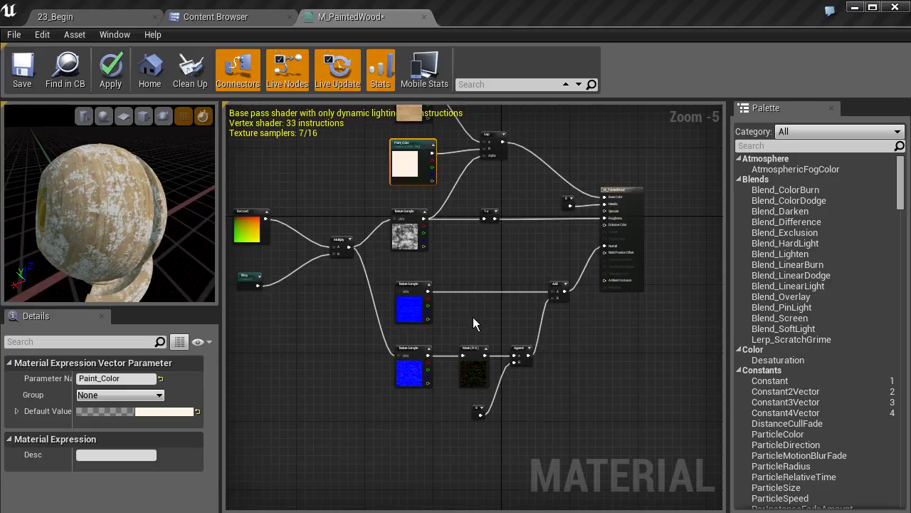
pyautogui.moveTo(484, 320); pyautogui.dragTo(548, 367, button='right')
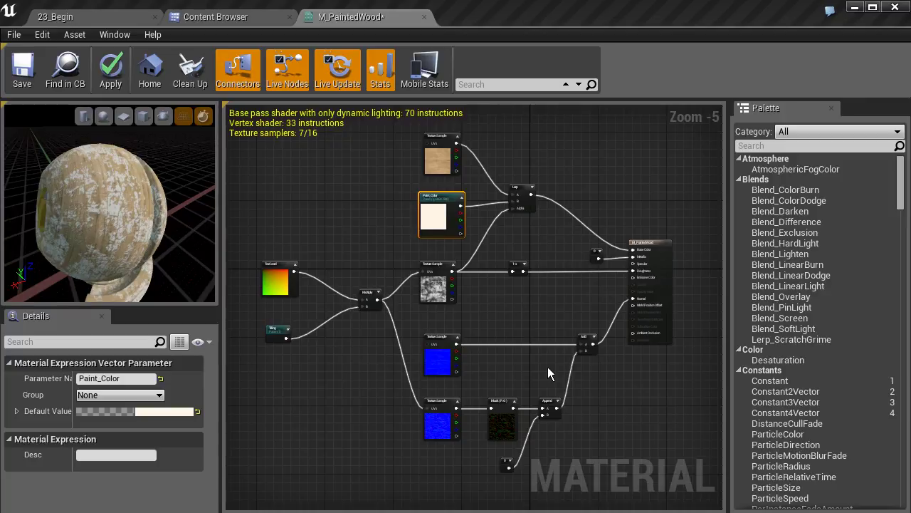
pyautogui.click(108, 74)
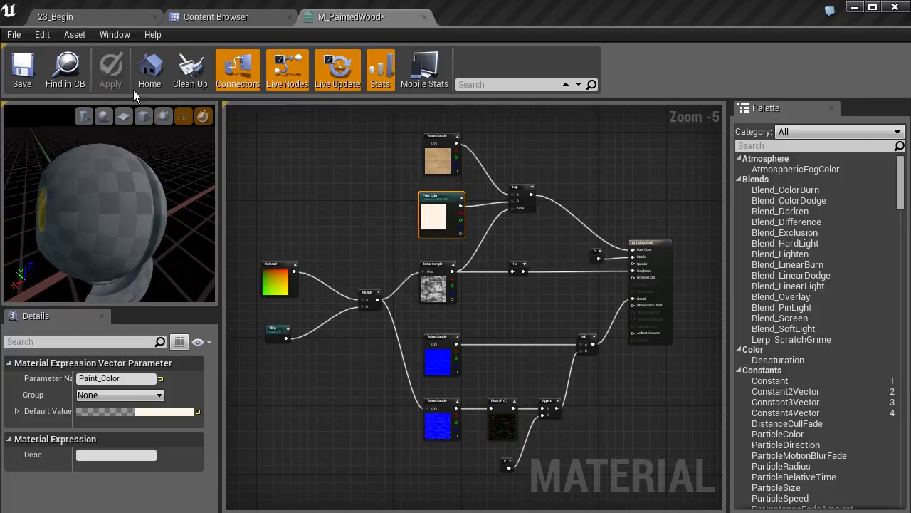
# Step: Save the modified M_PaintedWood material and CrackedPaint texture from the Content Browser
pyautogui.click(199, 19)
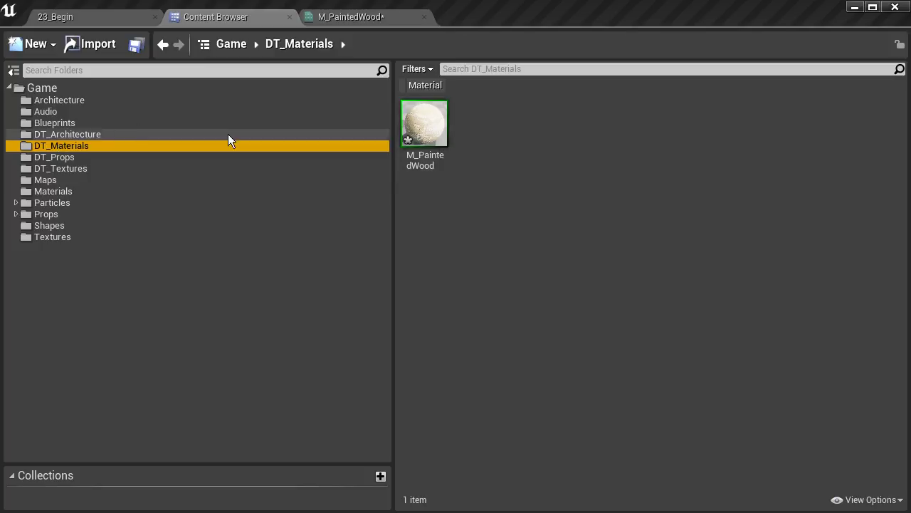
pyautogui.click(138, 46)
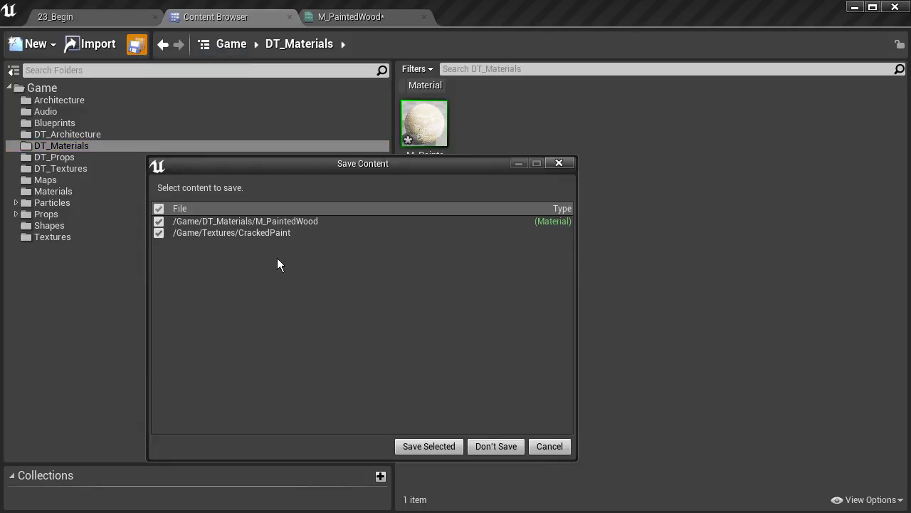
pyautogui.click(450, 447)
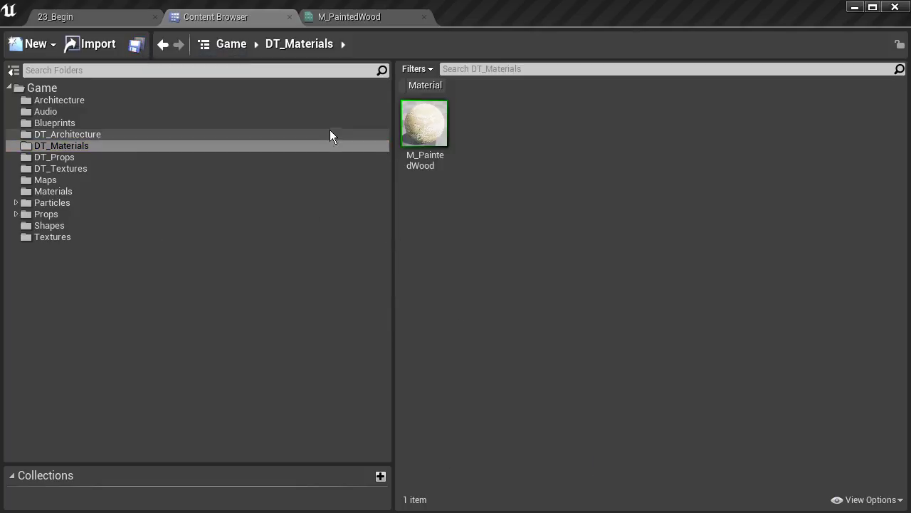
pyautogui.moveTo(429, 125)
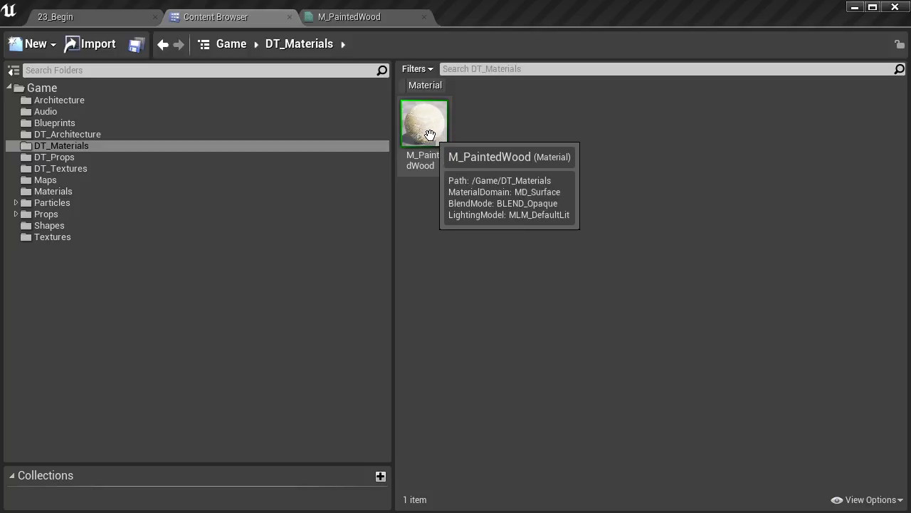